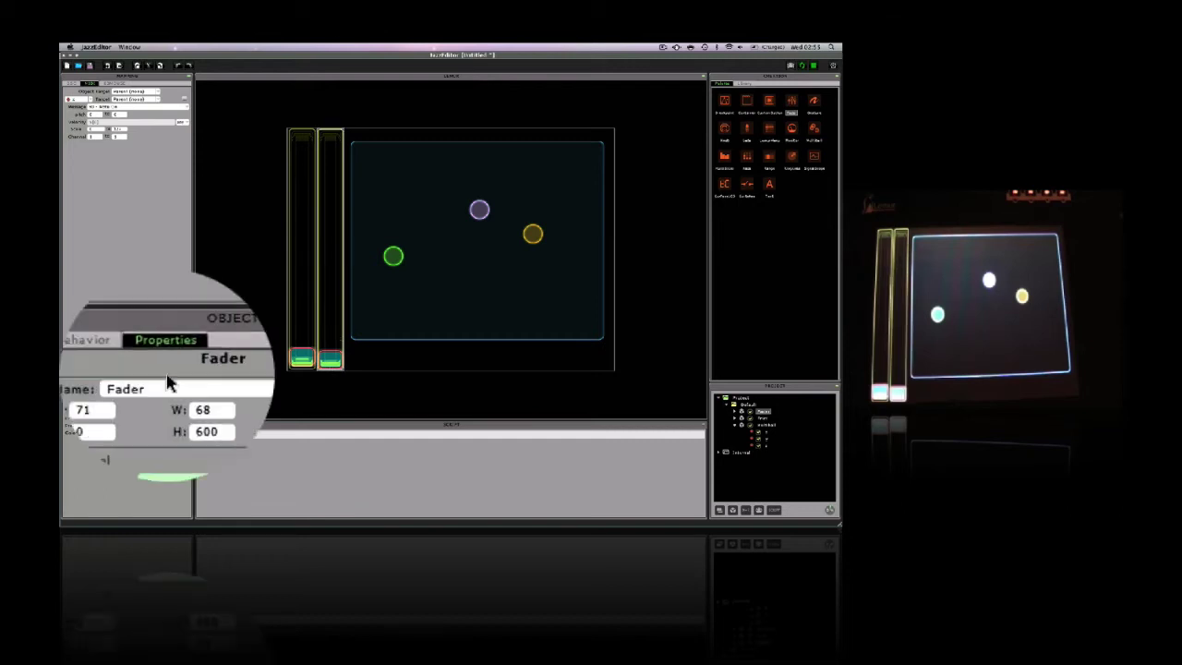
- Rename the second fader as Speed and set the MultiBall's speed behaviour to Speed.x
{"action": "double_click", "coordinate": [87, 379]}
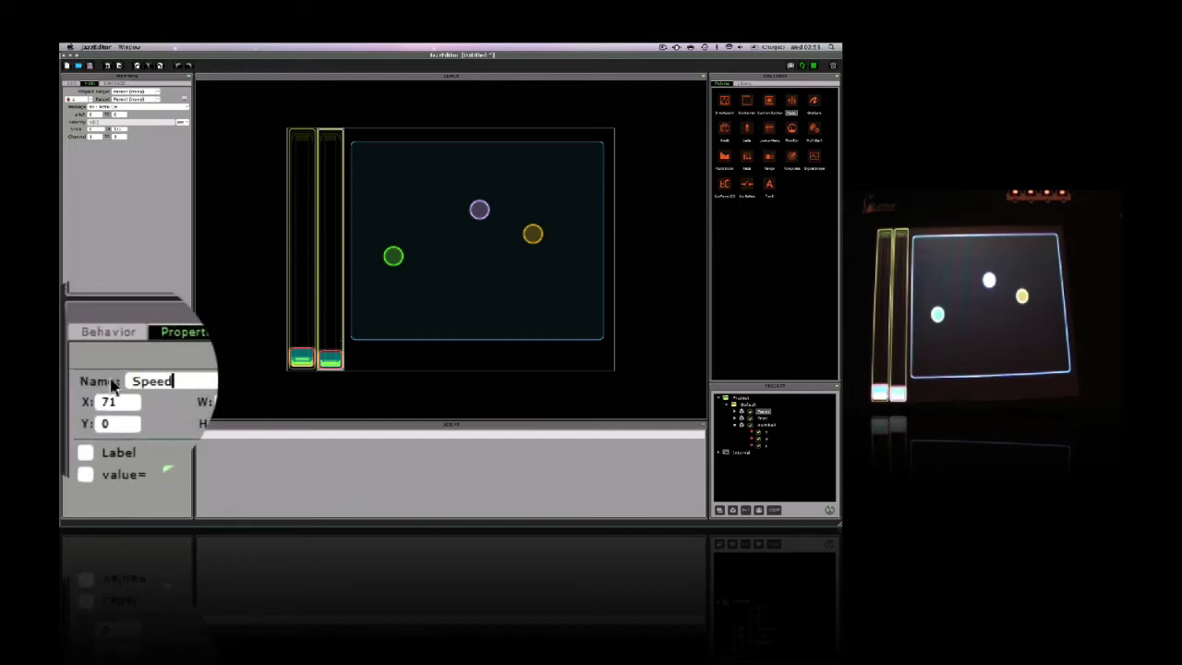
{"action": "left_click", "coordinate": [417, 282]}
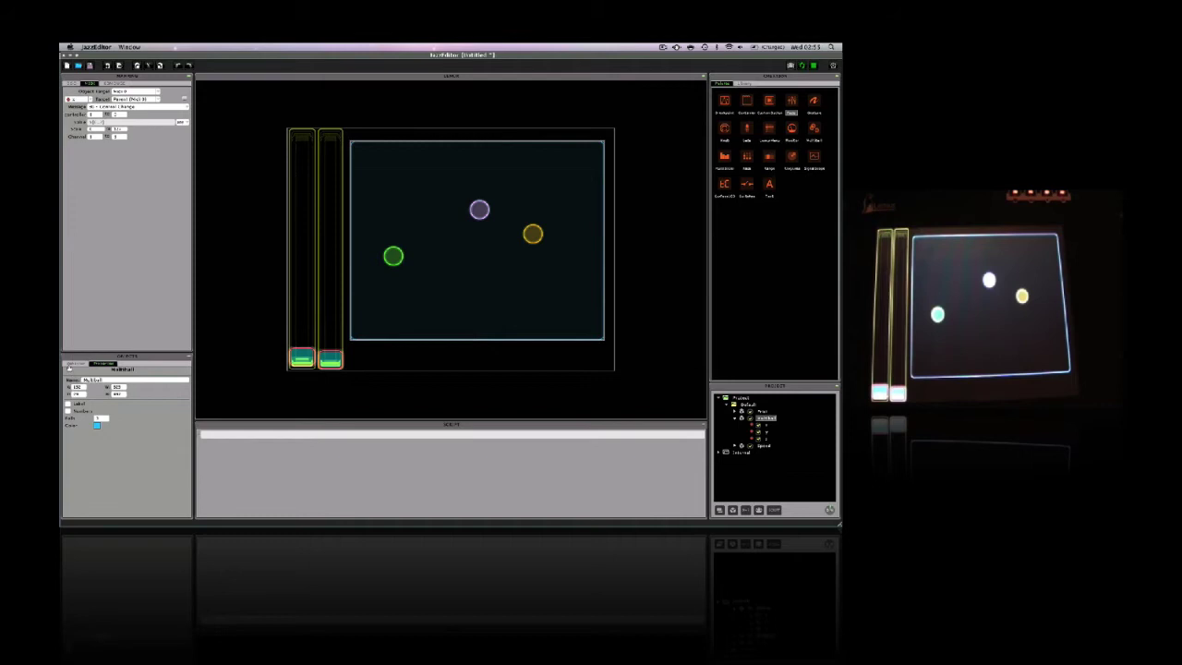
{"action": "left_click", "coordinate": [77, 364]}
{"action": "left_click_drag", "start_coordinate": [99, 425], "coordinate": [91, 425]}
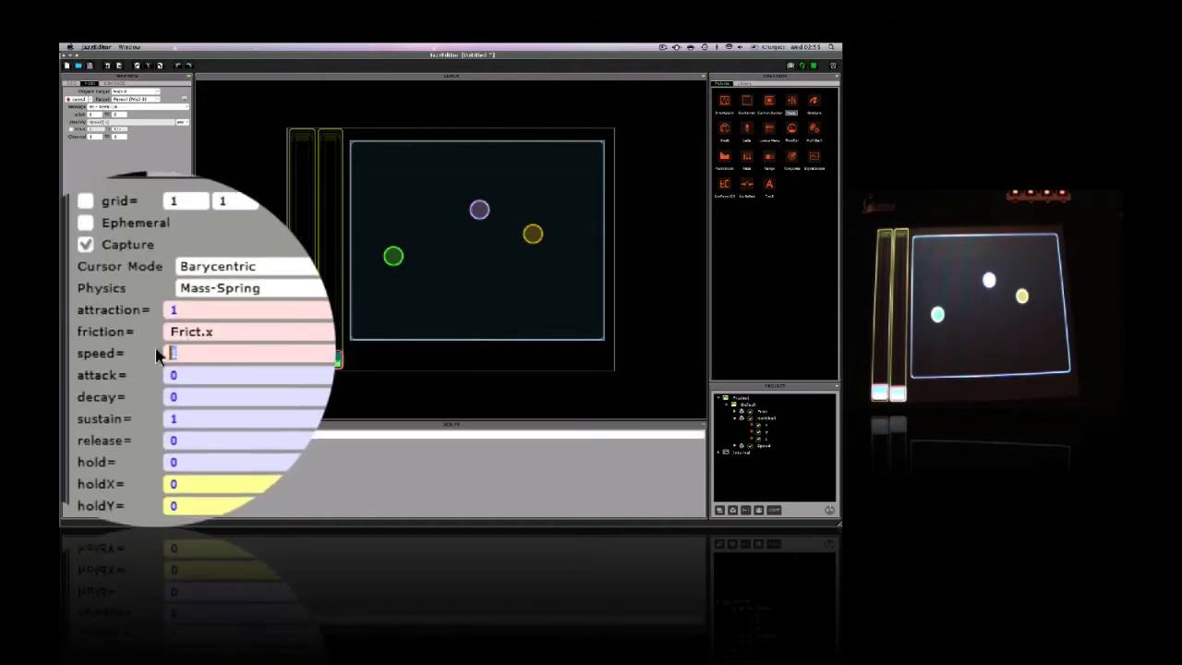
{"action": "type", "text": "5"}
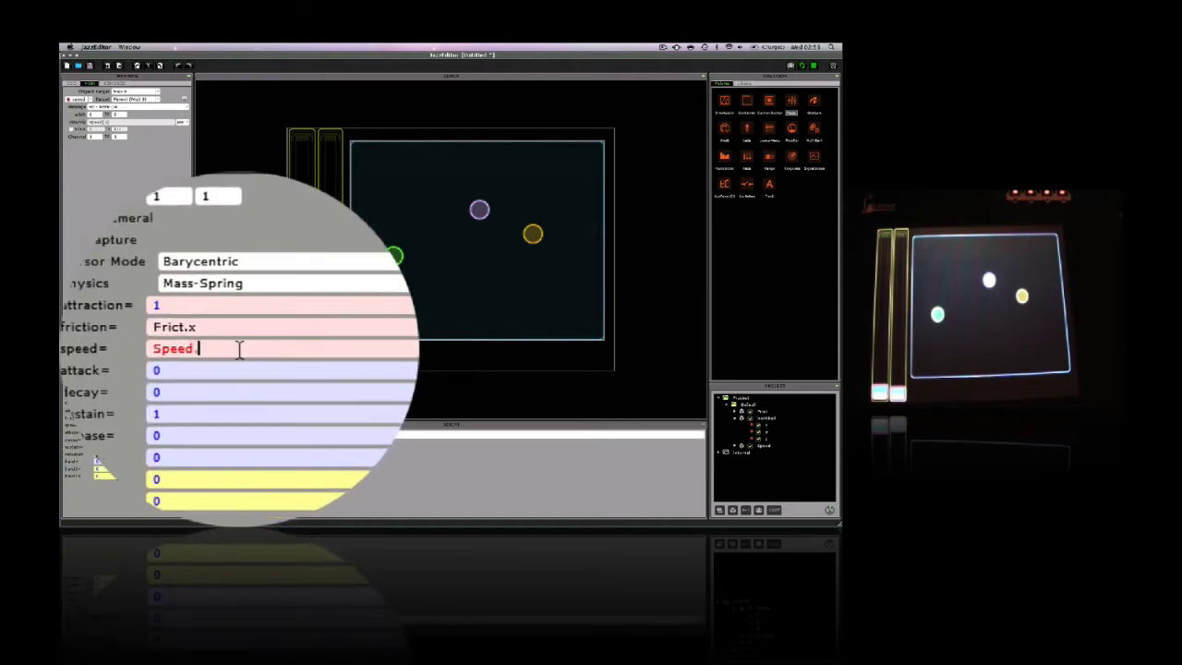
{"action": "type", "text": "peed.x"}
{"action": "key", "text": "Return"}
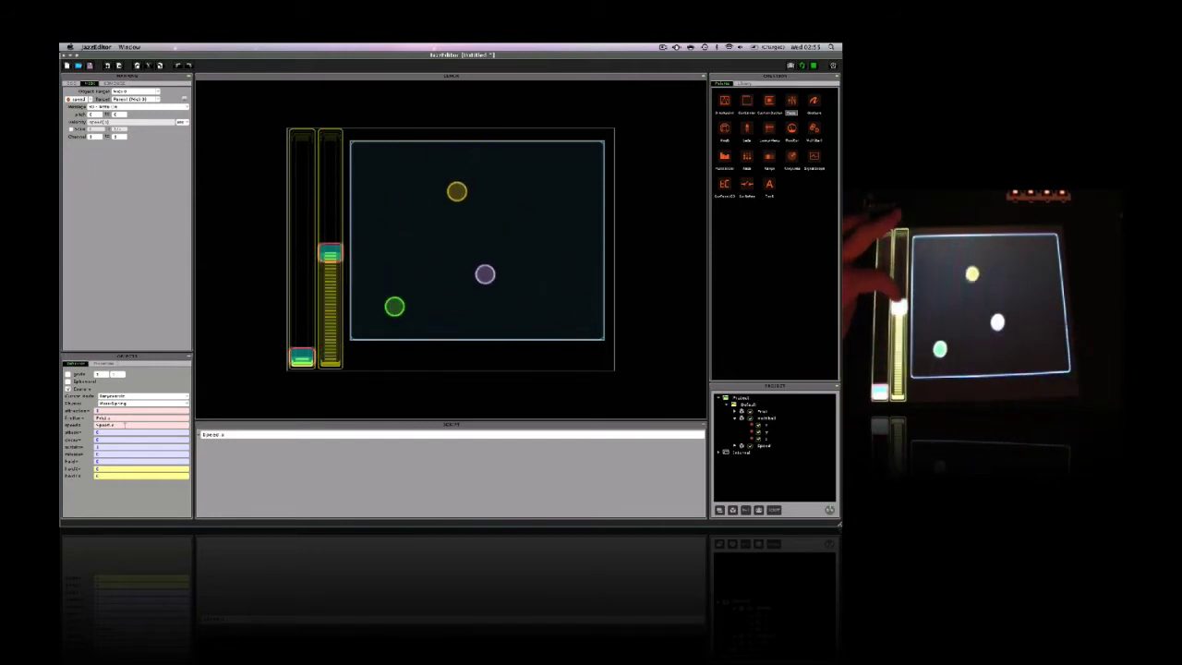
- Change the MultiBall's speed expression to 2*Speed.x-1
{"action": "left_click", "coordinate": [99, 425]}
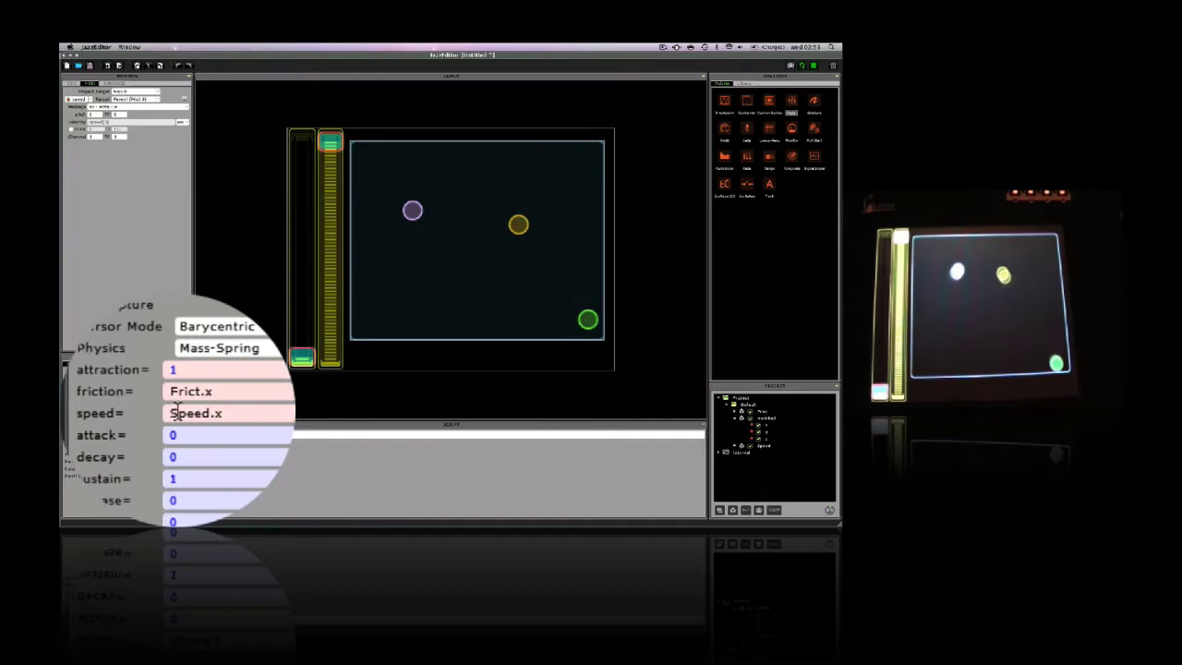
{"action": "type", "text": "2*"}
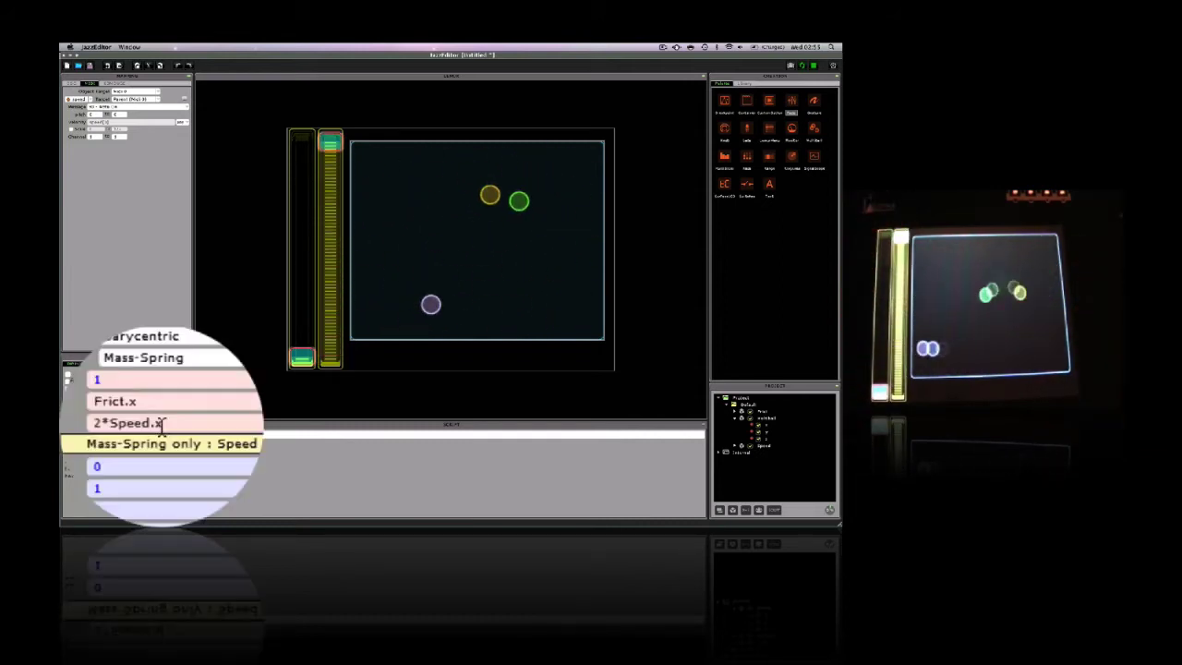
{"action": "left_click", "coordinate": [161, 423]}
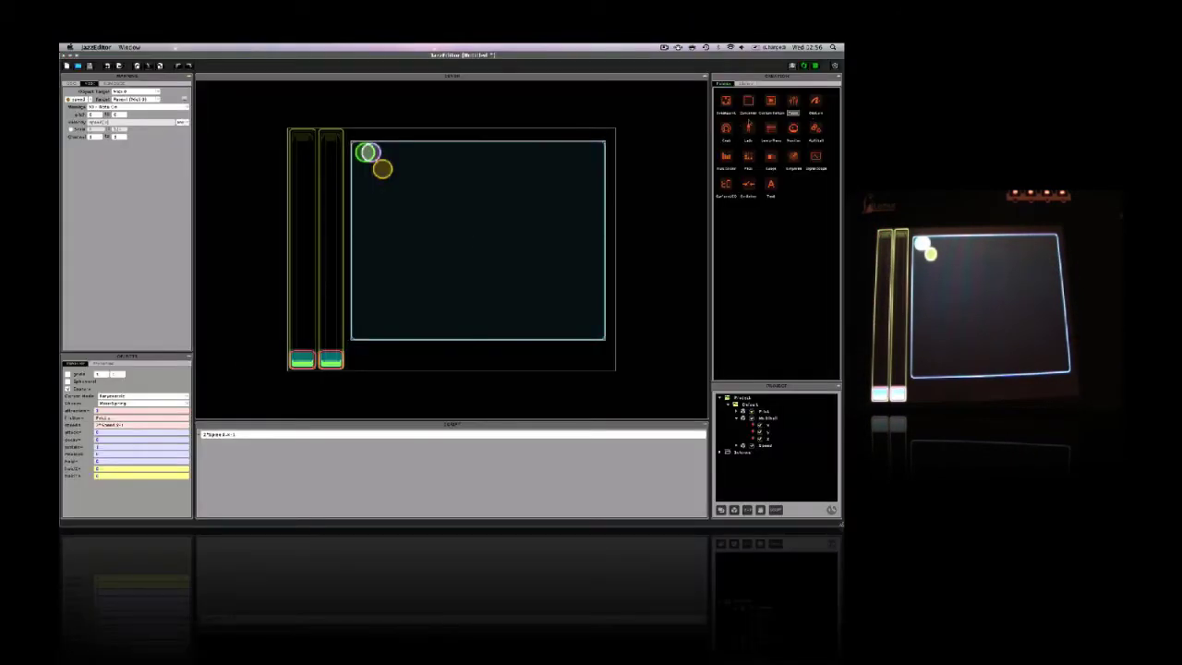
- Add a transparent Text label reading Frict over the upper end of the first fader
{"action": "left_click_drag", "start_coordinate": [769, 181], "coordinate": [317, 158]}
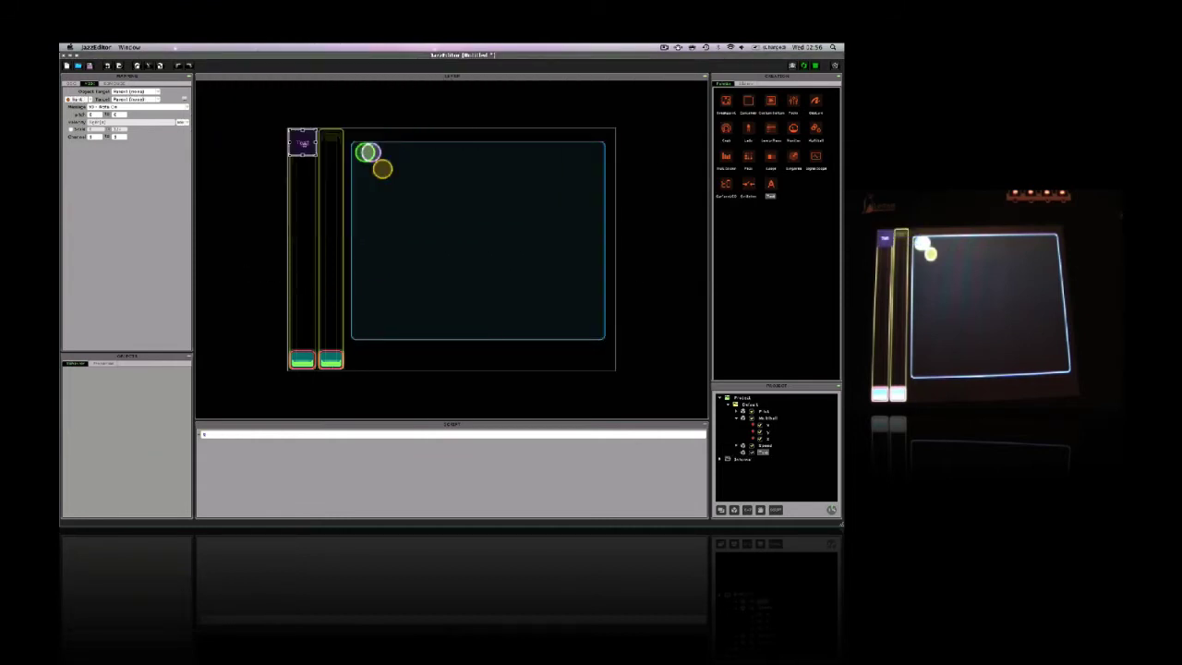
{"action": "mouse_move", "coordinate": [70, 342]}
{"action": "left_click", "coordinate": [103, 363]}
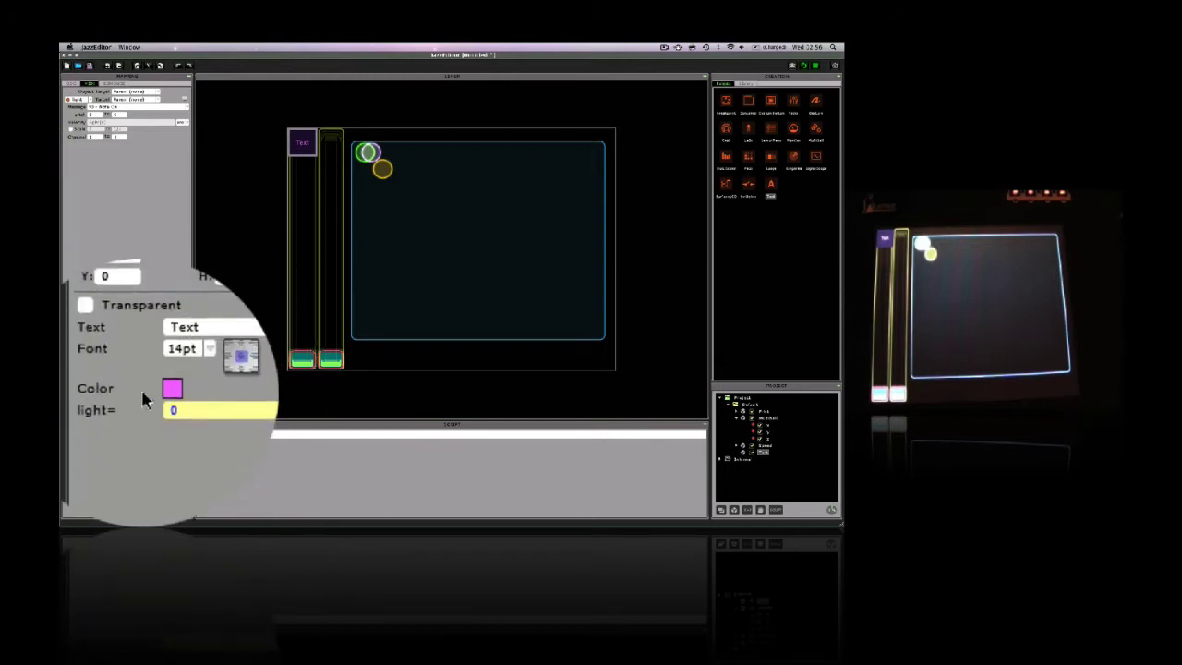
{"action": "left_click", "coordinate": [88, 401]}
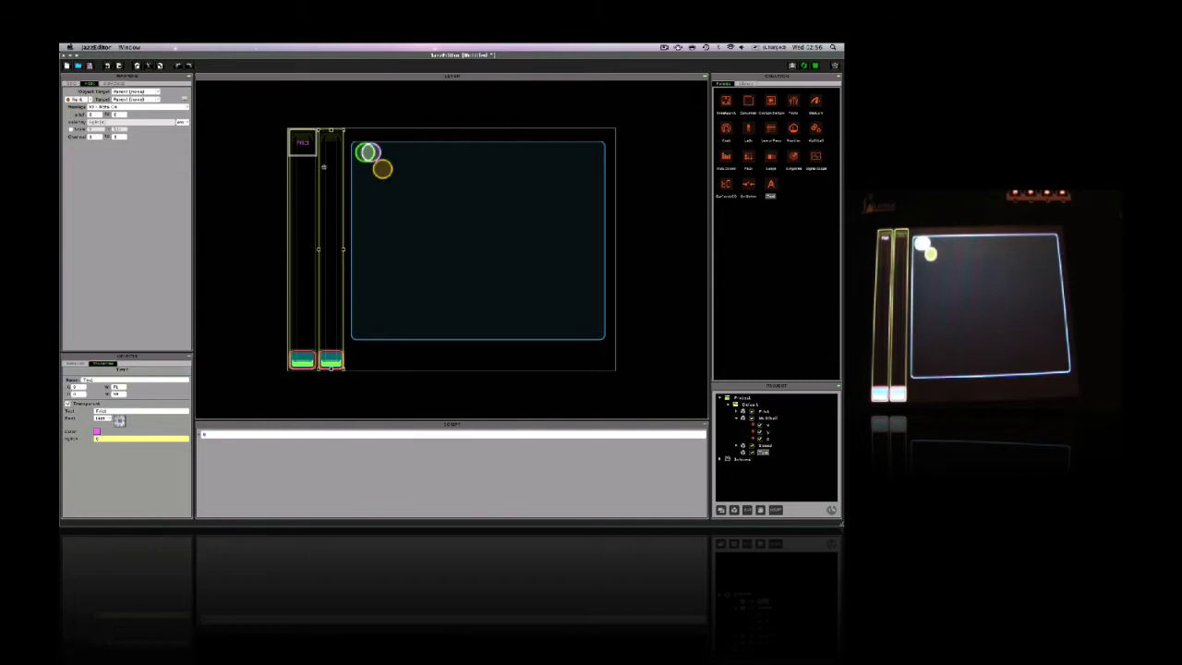
- Duplicate the Frict label onto the upper end of the second fader and set its text to Speed
{"action": "right_click", "coordinate": [306, 150]}
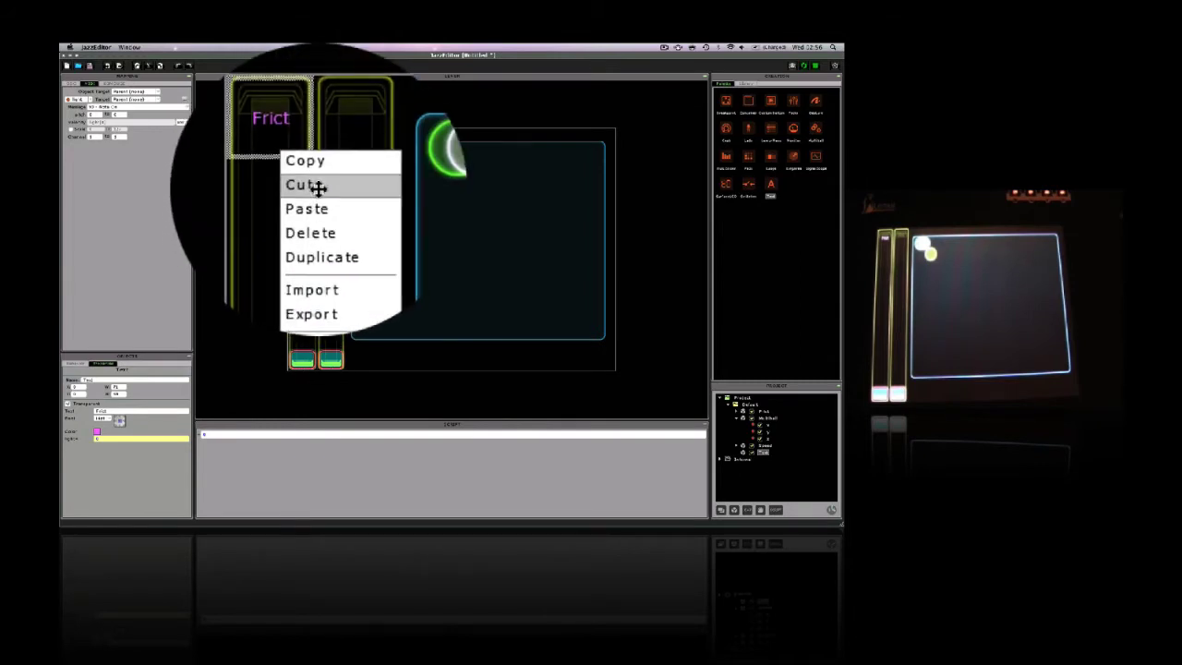
{"action": "left_click", "coordinate": [315, 188]}
{"action": "right_click", "coordinate": [304, 150]}
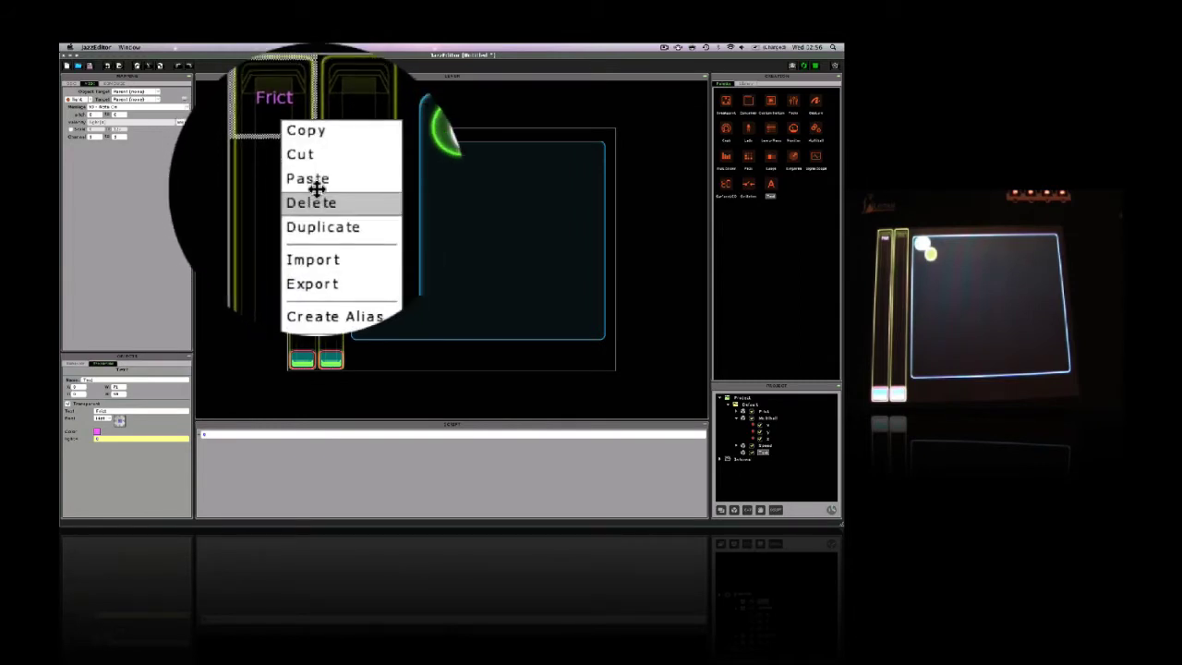
{"action": "left_click", "coordinate": [312, 231]}
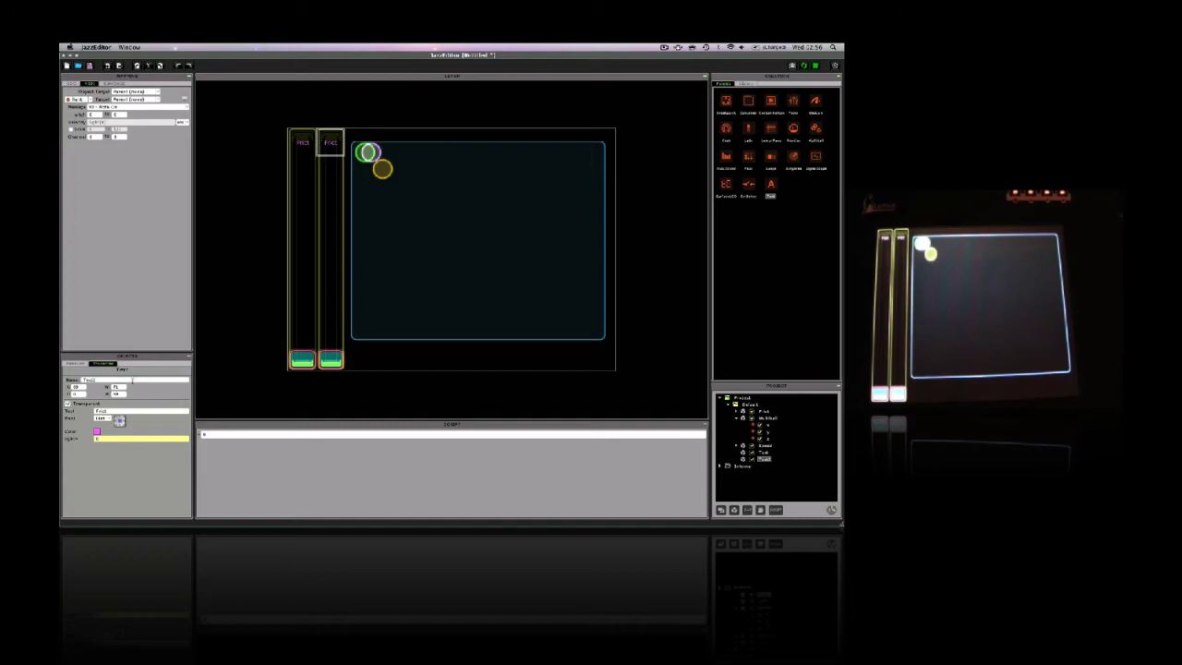
{"action": "double_click", "coordinate": [130, 410]}
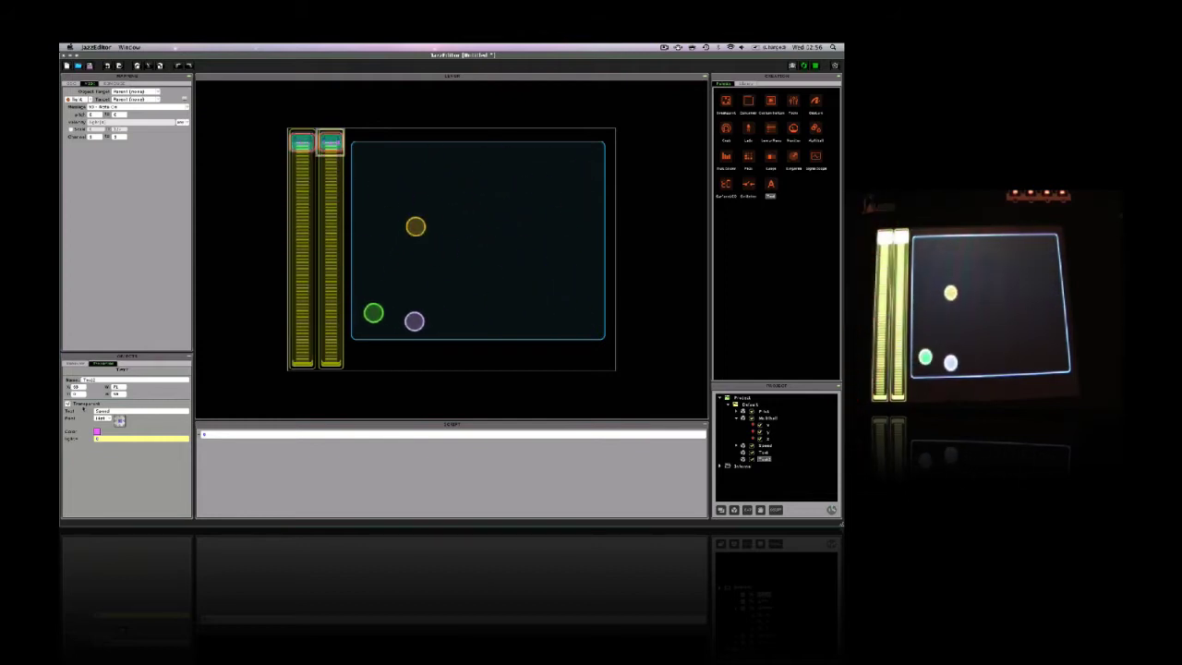
- Shrink the MultiBall area and move it up against the faders, and add a RingArea in the upper corner beside it
{"action": "left_click", "coordinate": [488, 277]}
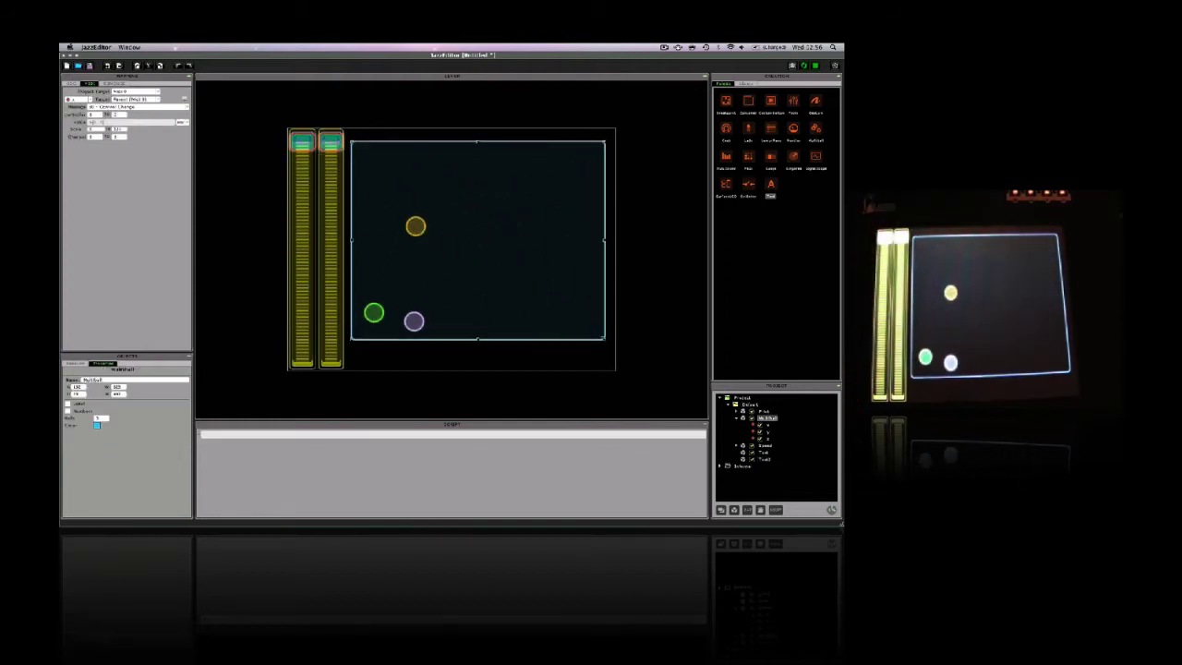
{"action": "left_click_drag", "start_coordinate": [603, 338], "coordinate": [544, 289]}
{"action": "left_click_drag", "start_coordinate": [480, 244], "coordinate": [476, 232]}
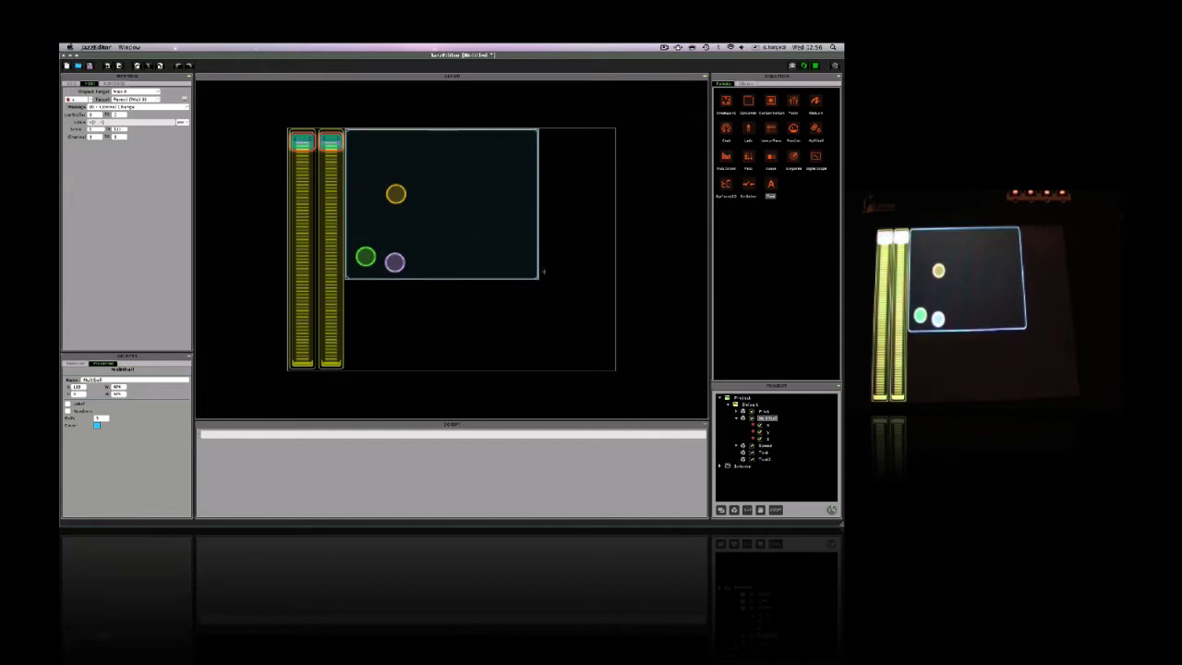
{"action": "left_click_drag", "start_coordinate": [538, 277], "coordinate": [519, 273]}
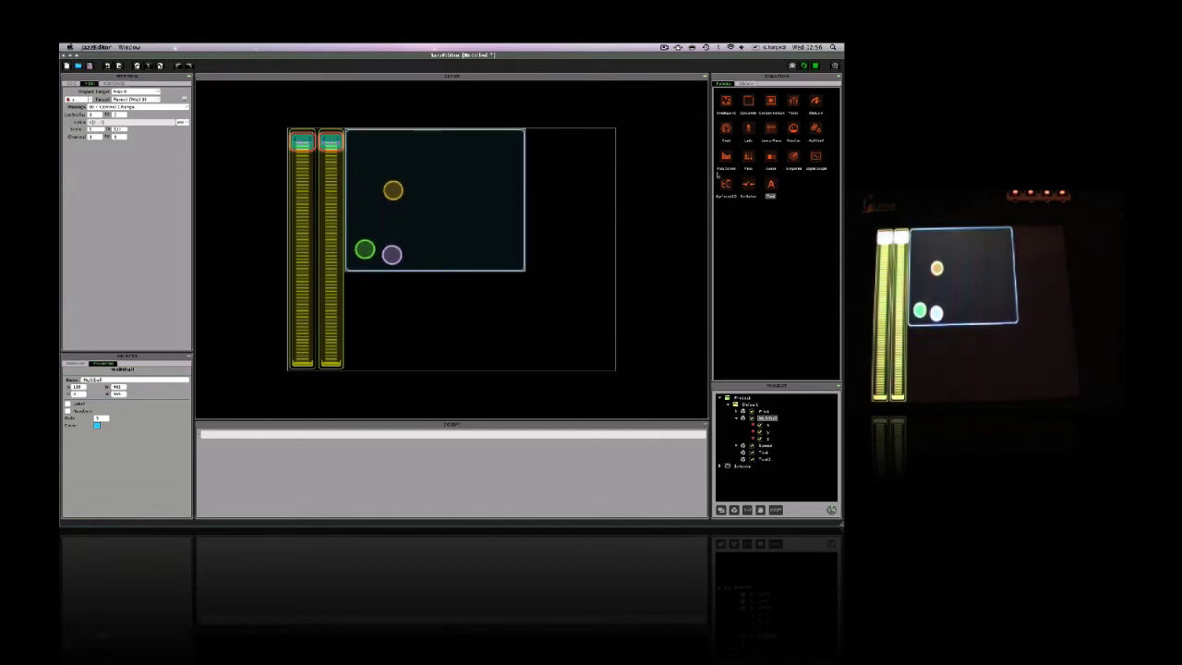
{"action": "left_click_drag", "start_coordinate": [795, 155], "coordinate": [554, 149]}
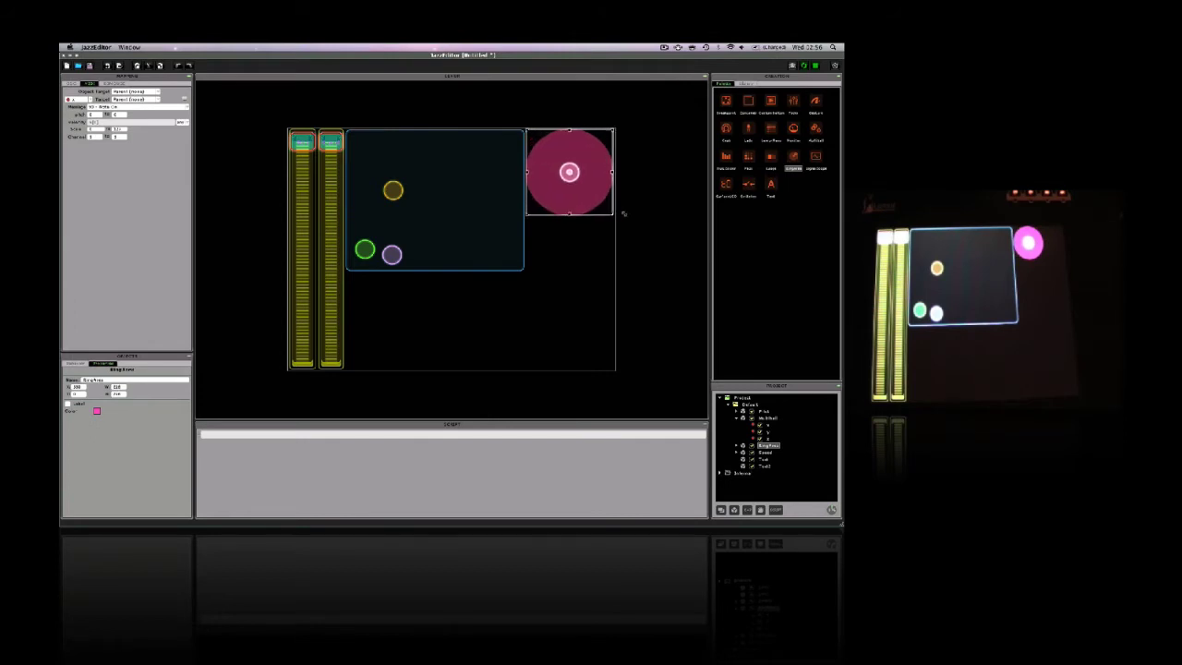
- Switch to Ableton Live and show the oscillator A envelope of the Operator track
{"action": "key", "text": "super+Tab"}
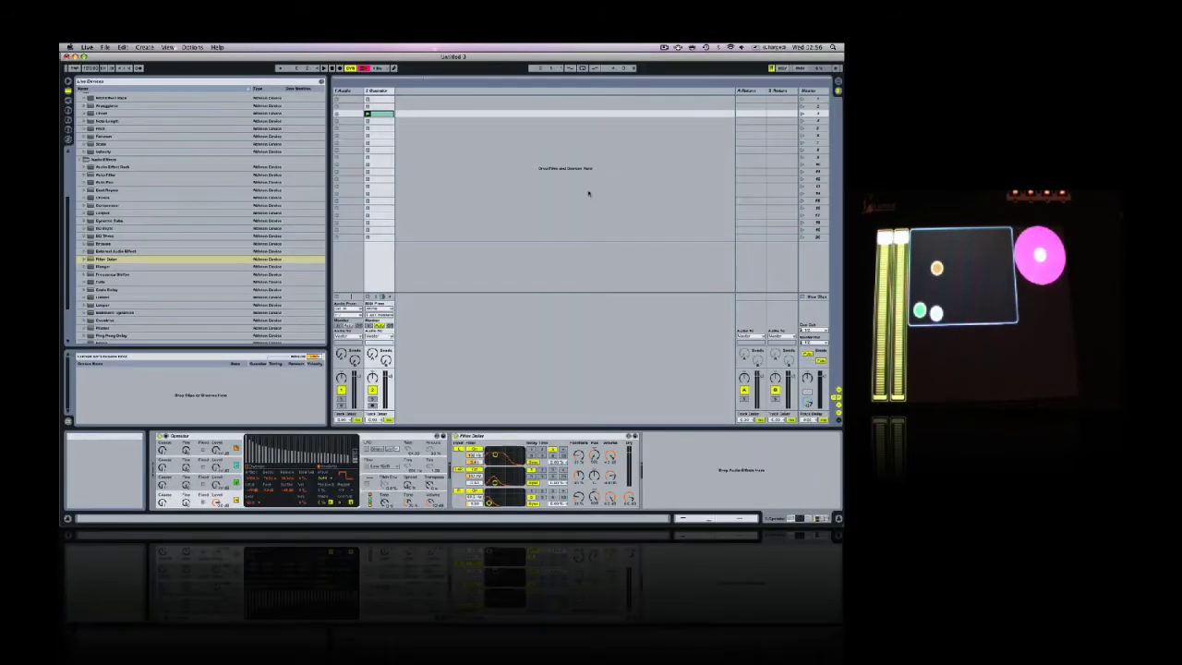
{"action": "left_click", "coordinate": [381, 91]}
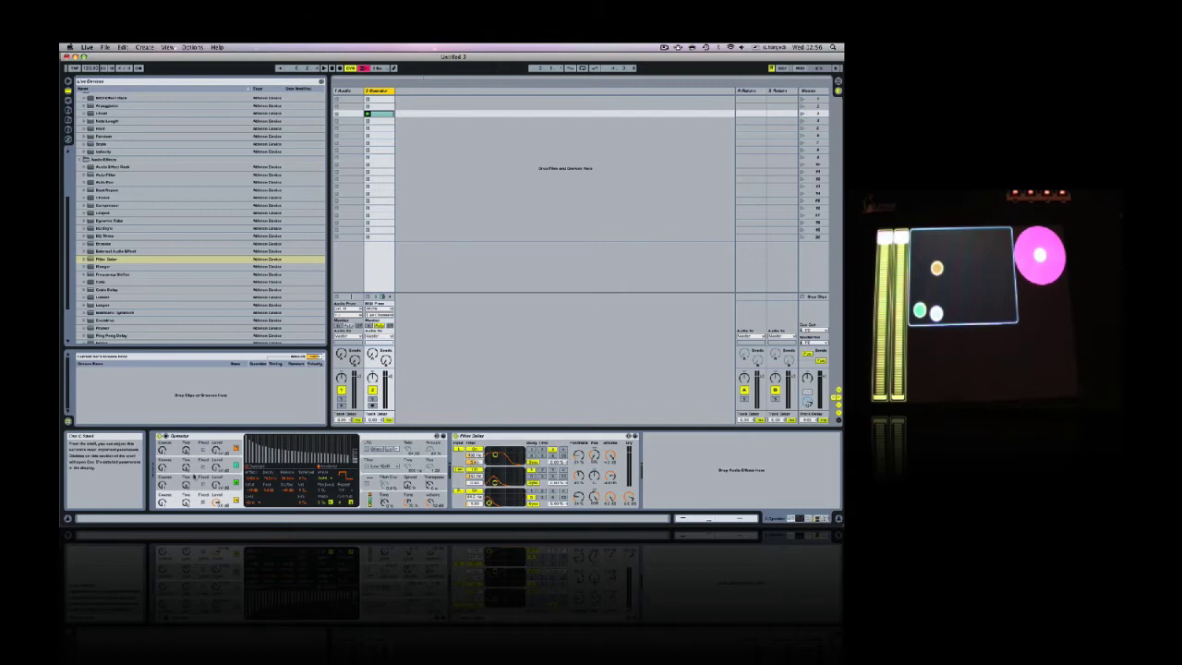
{"action": "left_click", "coordinate": [248, 466]}
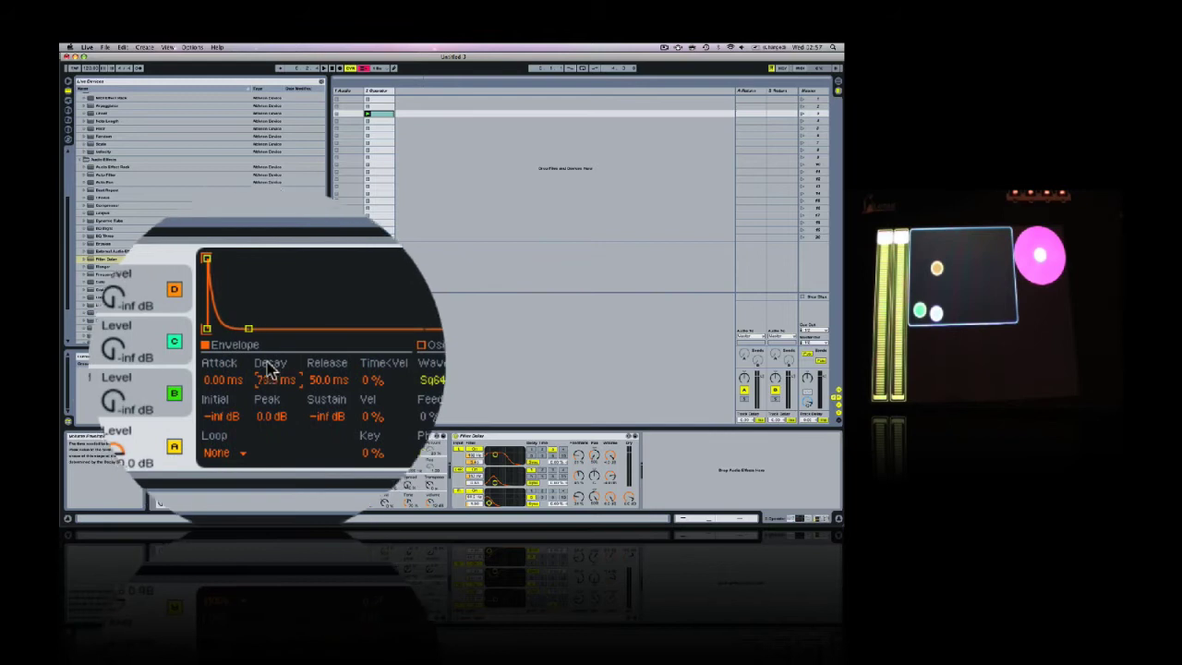
- Switch to JazzEditor and map the RingArea to the Midi 0 target with Control Change messages
{"action": "key", "text": "super+Tab"}
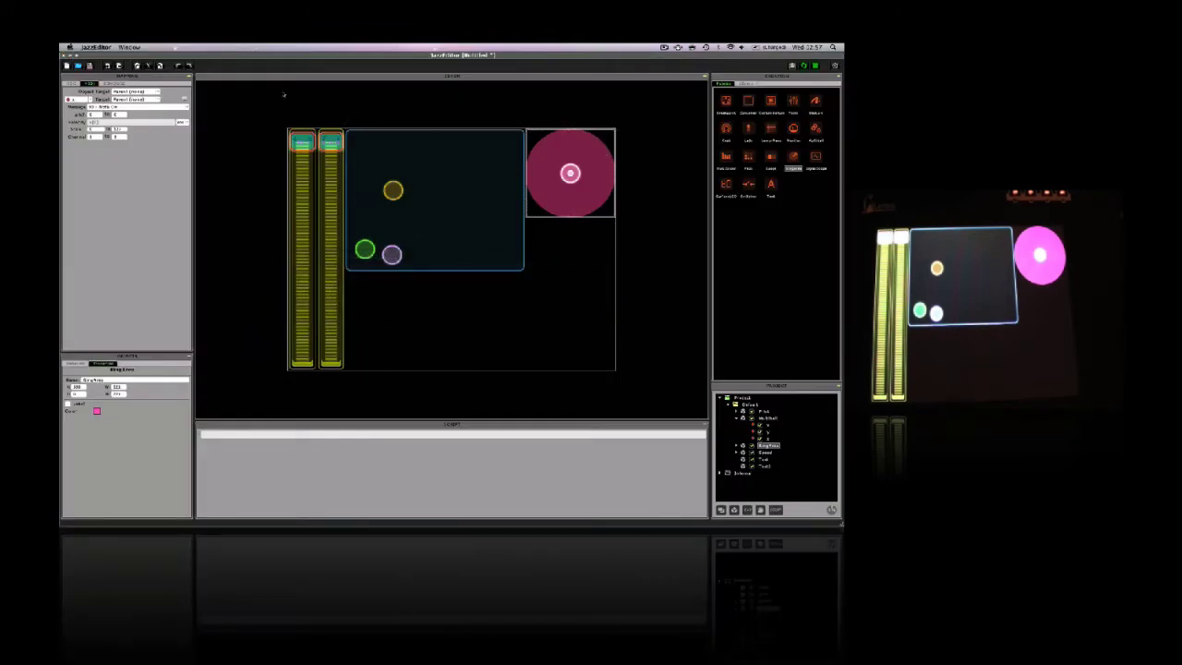
{"action": "left_click", "coordinate": [148, 91]}
{"action": "left_click", "coordinate": [146, 104]}
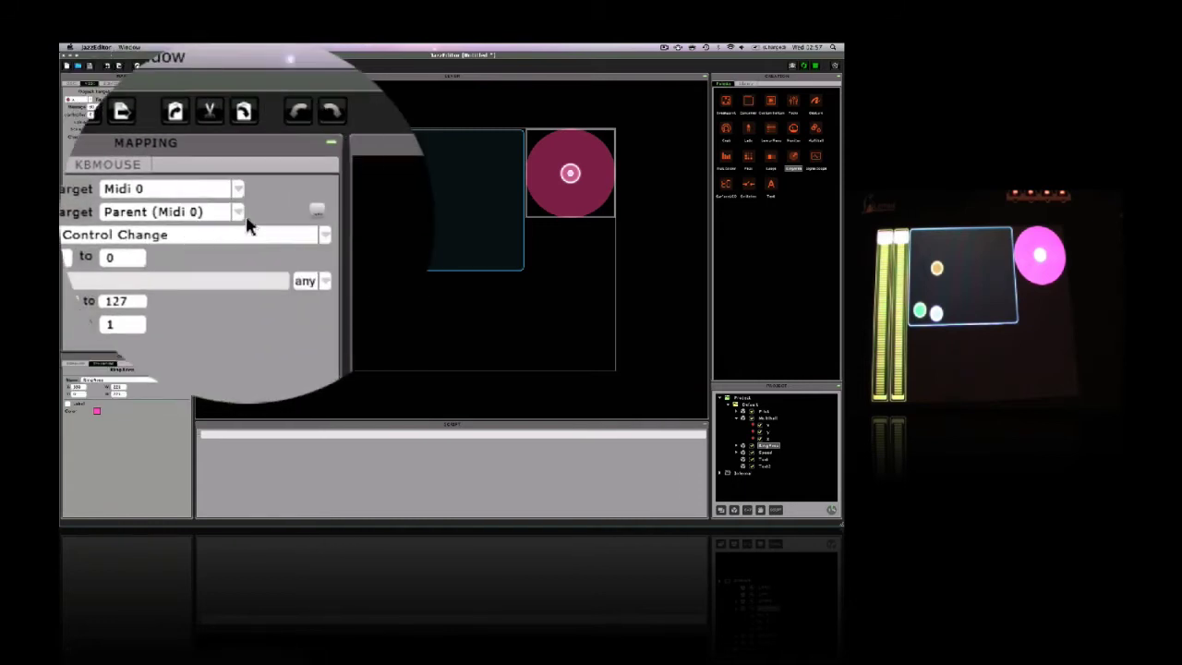
{"action": "left_click", "coordinate": [139, 184]}
{"action": "left_click", "coordinate": [137, 235]}
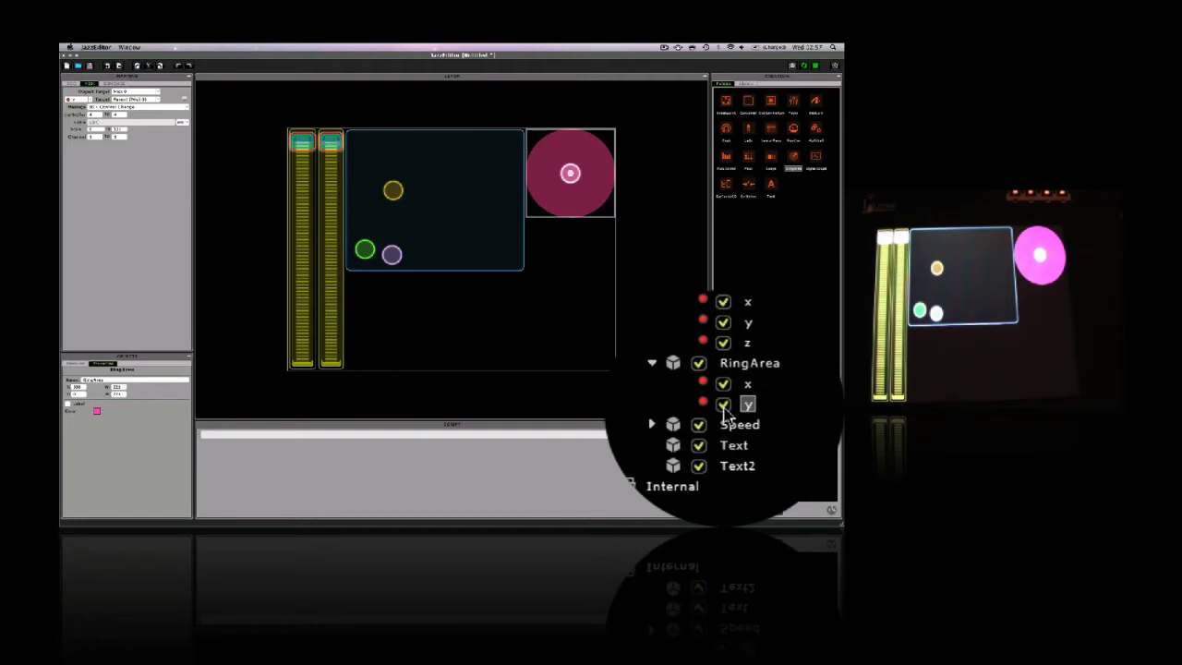
- Switch to Live and MIDI-map the Osc-A Envelope Attack to the RingArea's x, with a maximum of 500 ms
{"action": "key", "text": "super+Tab"}
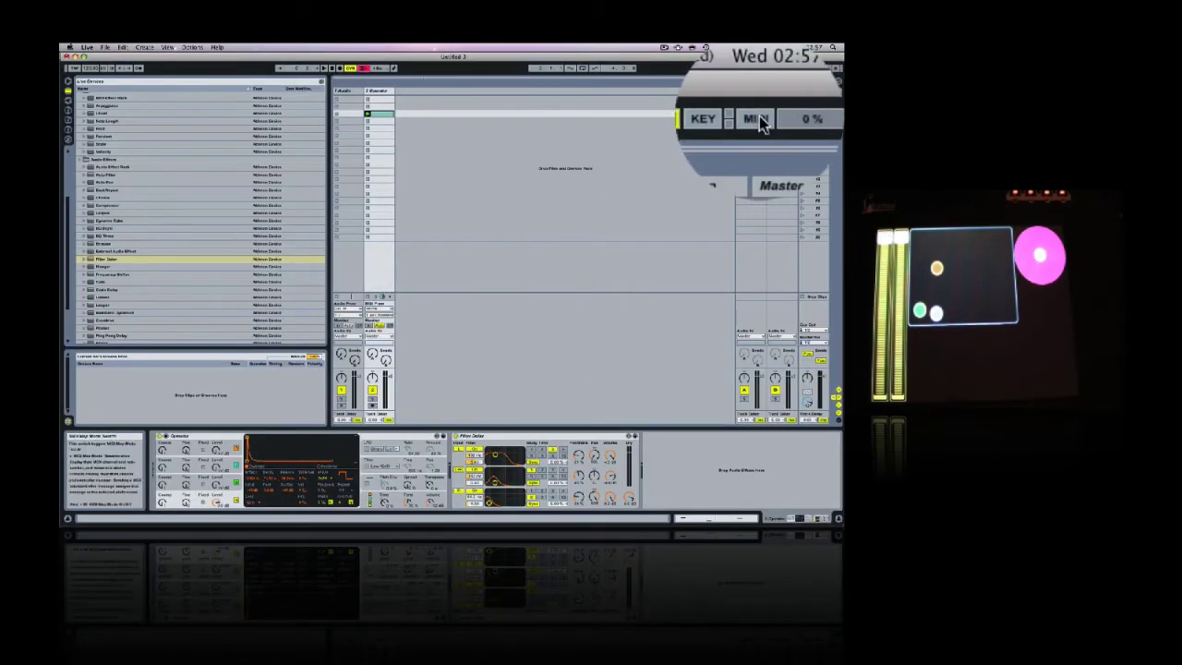
{"action": "left_click", "coordinate": [799, 67]}
{"action": "left_click", "coordinate": [257, 387]}
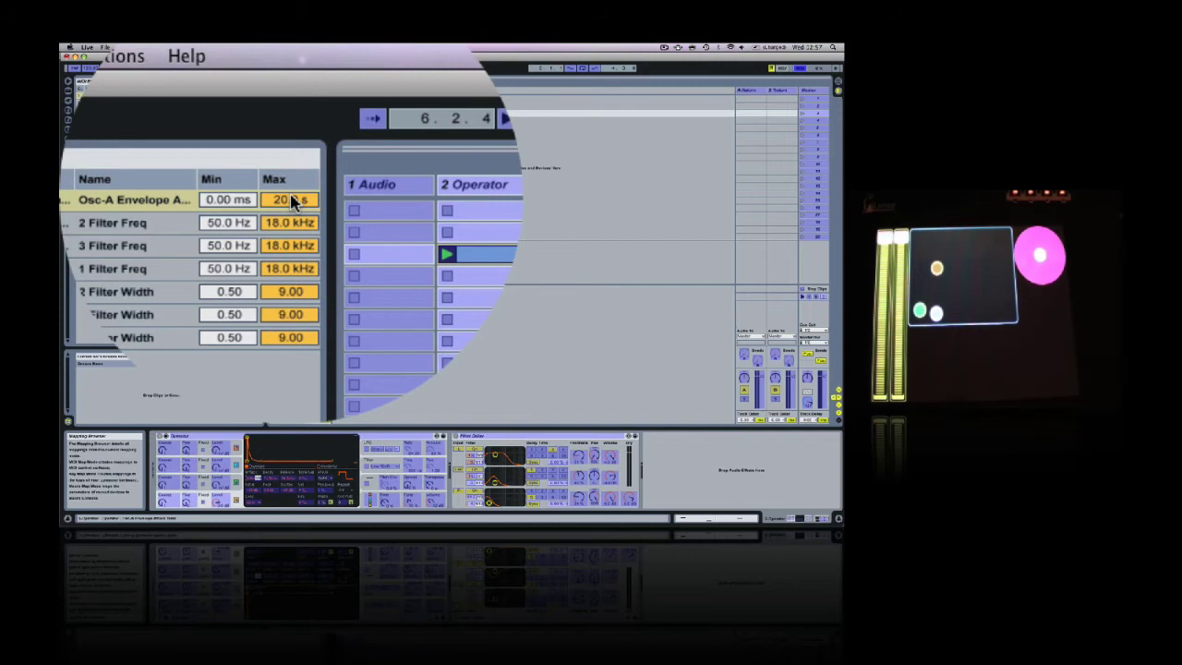
{"action": "left_click", "coordinate": [292, 202]}
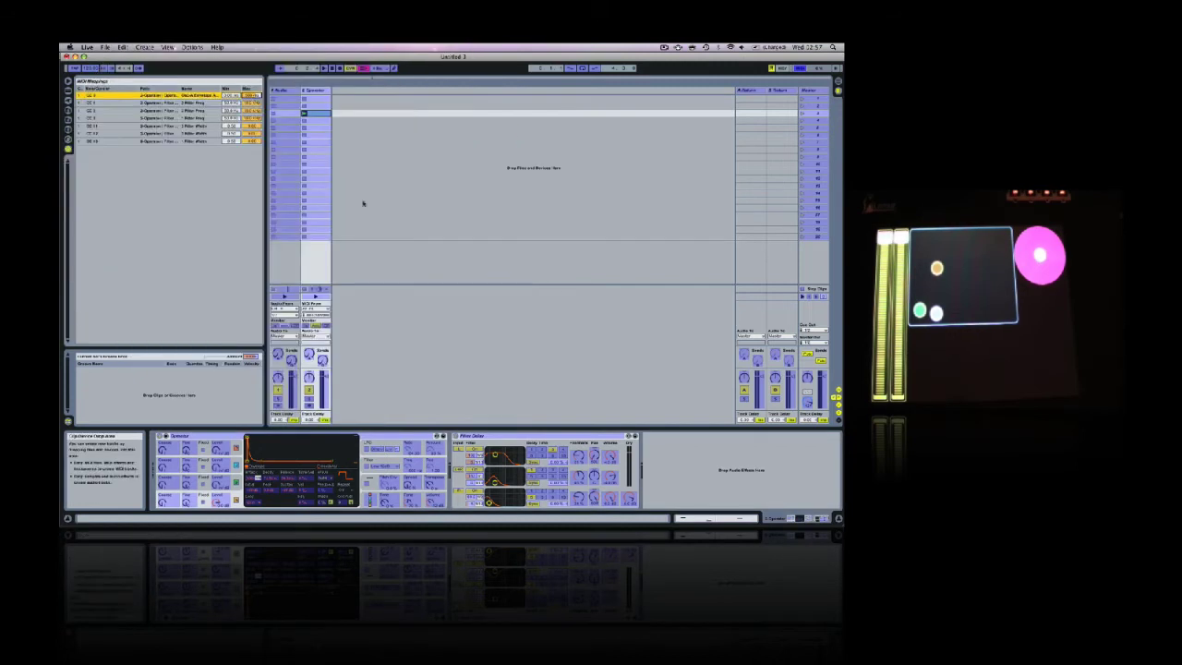
{"action": "left_click", "coordinate": [798, 68]}
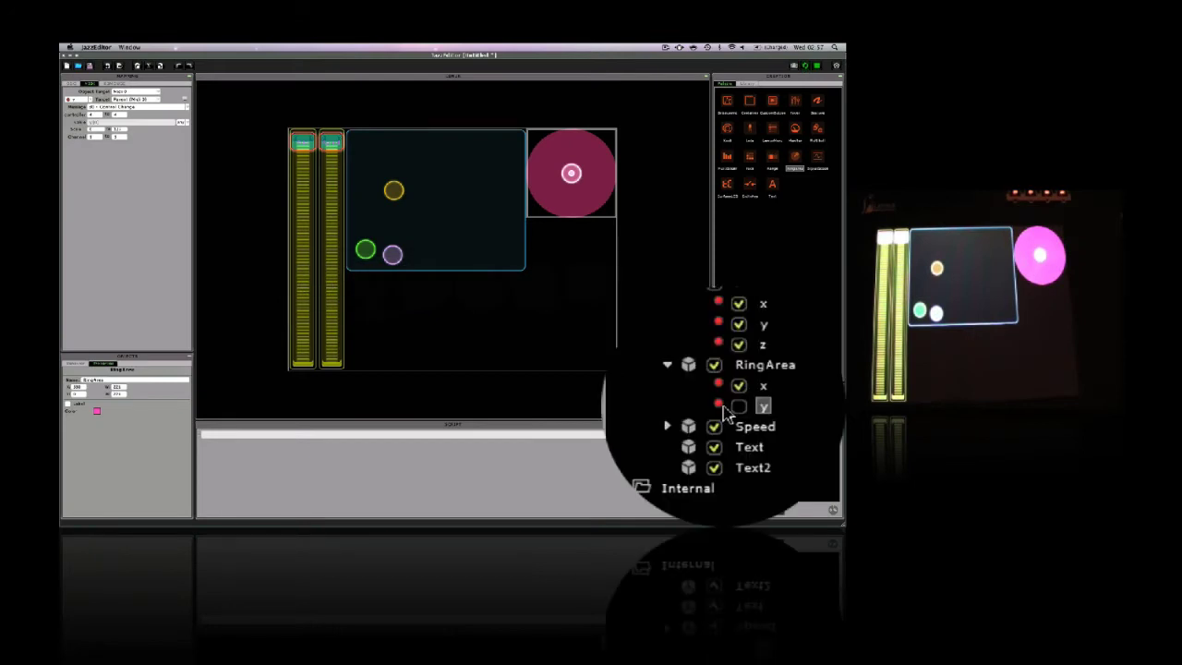
- Isolate the RingArea's y output and MIDI-map it in Live to the Osc-A Envelope Decay, with a minimum of 100 ms
{"action": "left_click", "coordinate": [760, 452]}
{"action": "key", "text": "super+Tab"}
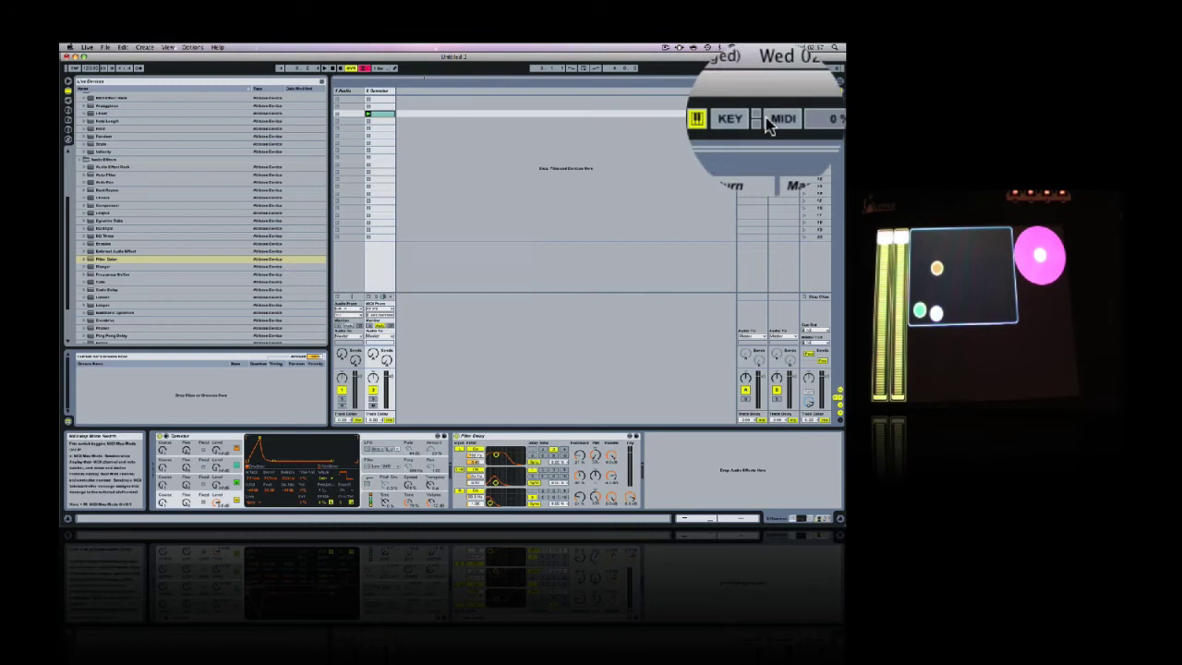
{"action": "left_click", "coordinate": [799, 68]}
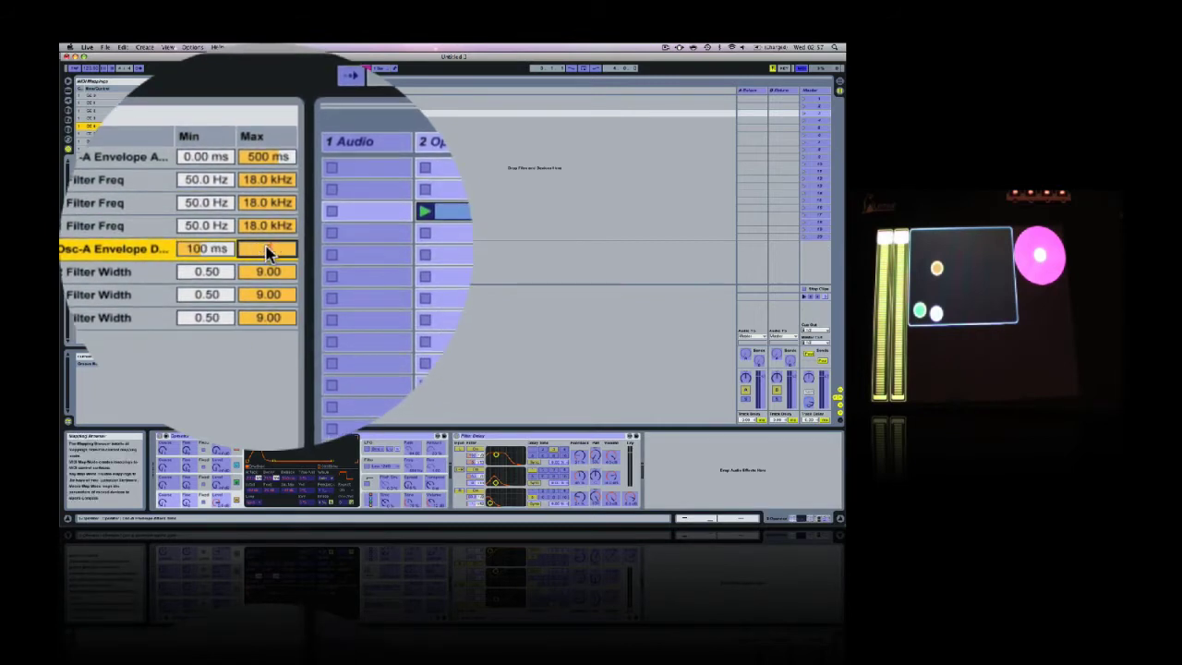
{"action": "key", "text": "Return"}
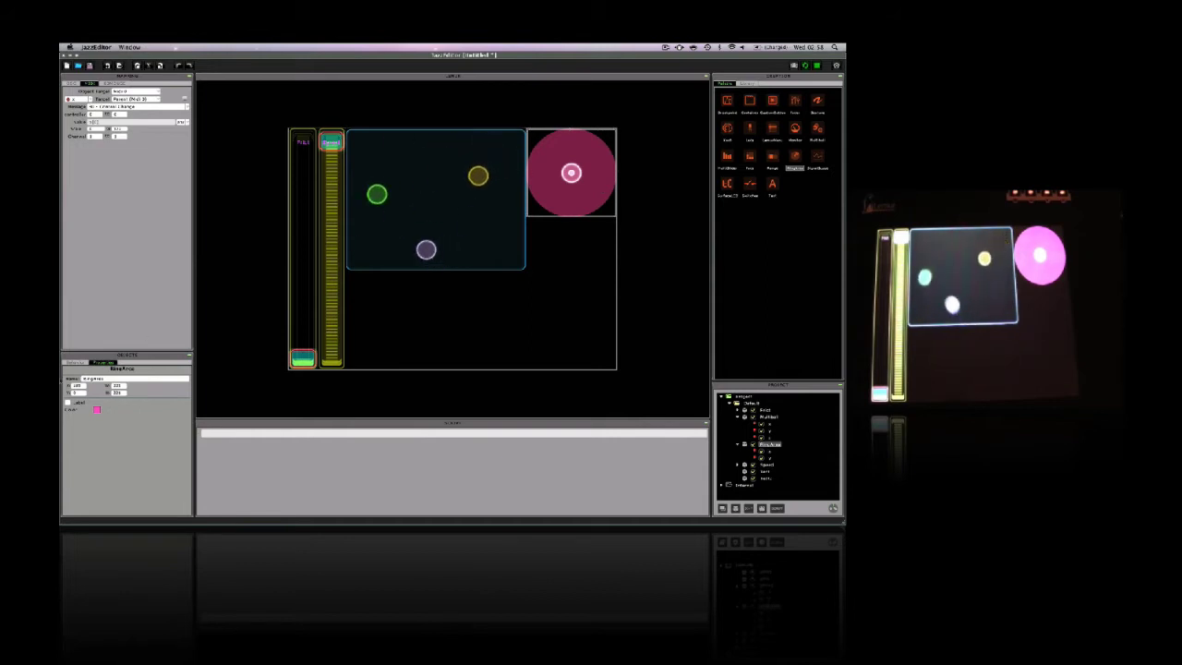
- Set the RingArea's attractor_x and attractor_y to 0.2 in JazzEditor, and switch to Live
{"action": "left_click", "coordinate": [76, 361]}
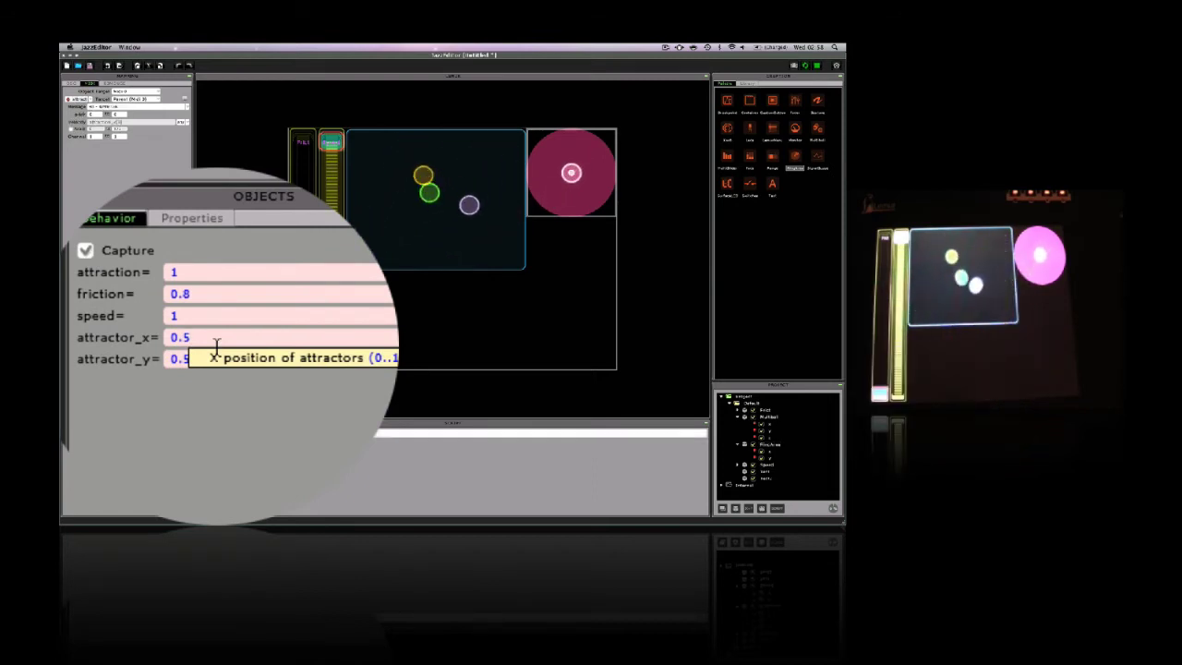
{"action": "left_click", "coordinate": [217, 343]}
{"action": "key", "text": "BackSpace"}
{"action": "type", "text": "2"}
{"action": "left_click", "coordinate": [217, 356]}
{"action": "key", "text": "BackSpace"}
{"action": "type", "text": "2"}
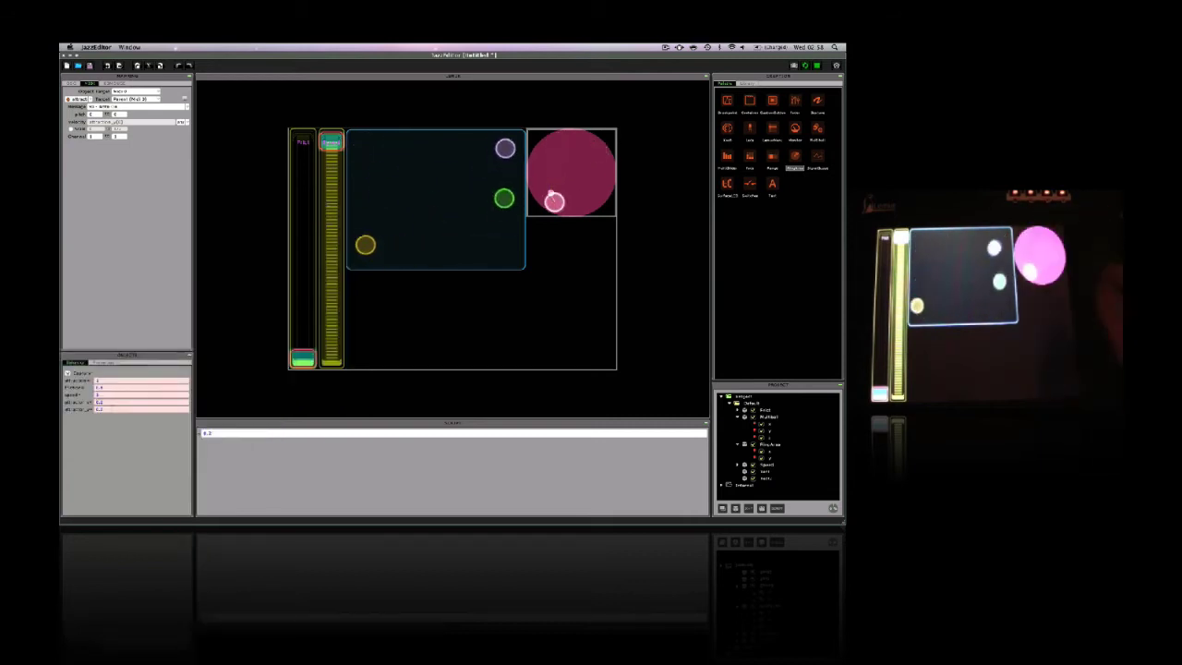
{"action": "key", "text": "super+Tab"}
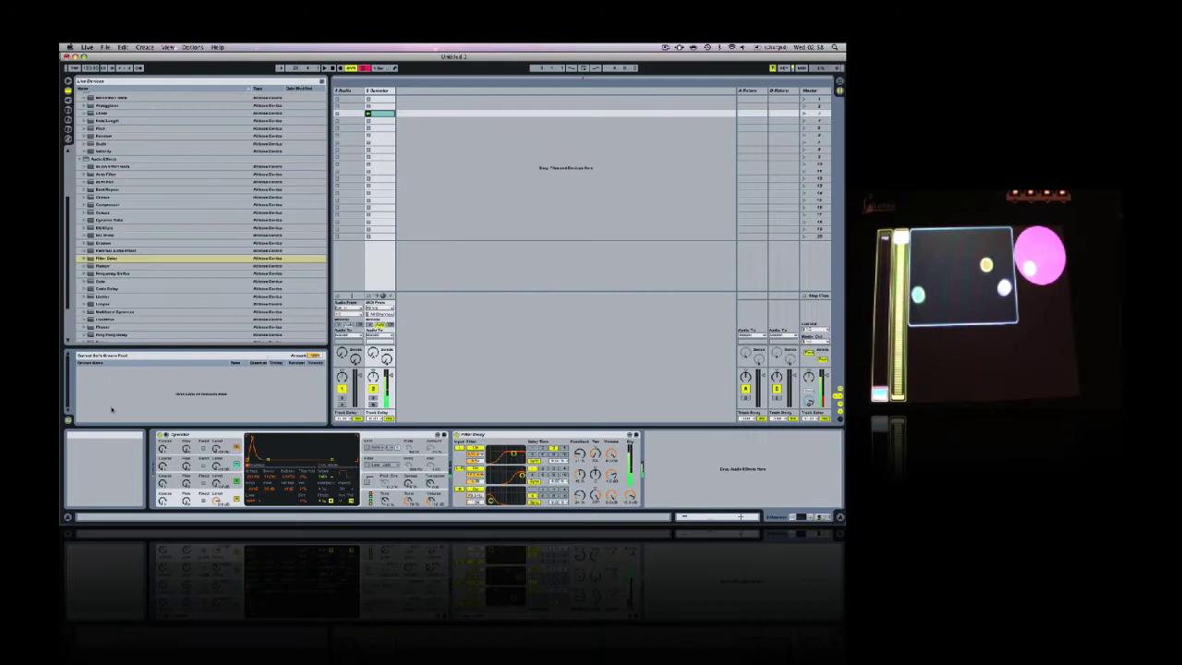
- Switch to JazzEditor and link the RingArea's attractors to the Multiball by its object name, with attractor_x set to Multiball.x
{"action": "key", "text": "super+Tab"}
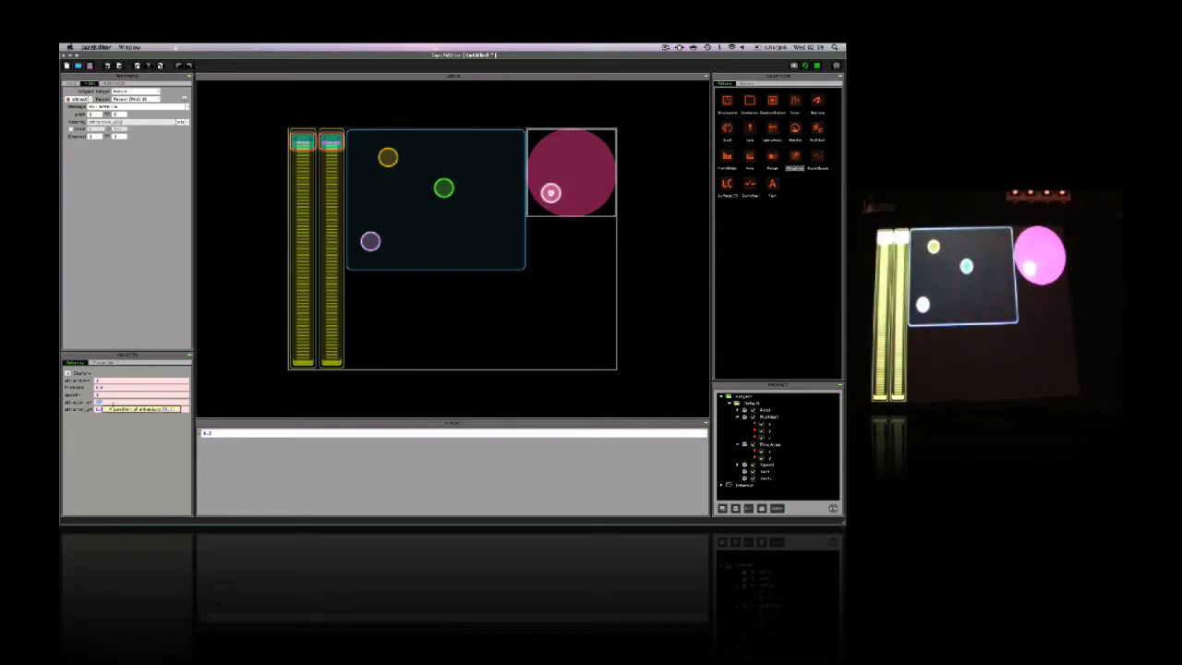
{"action": "left_click", "coordinate": [448, 238]}
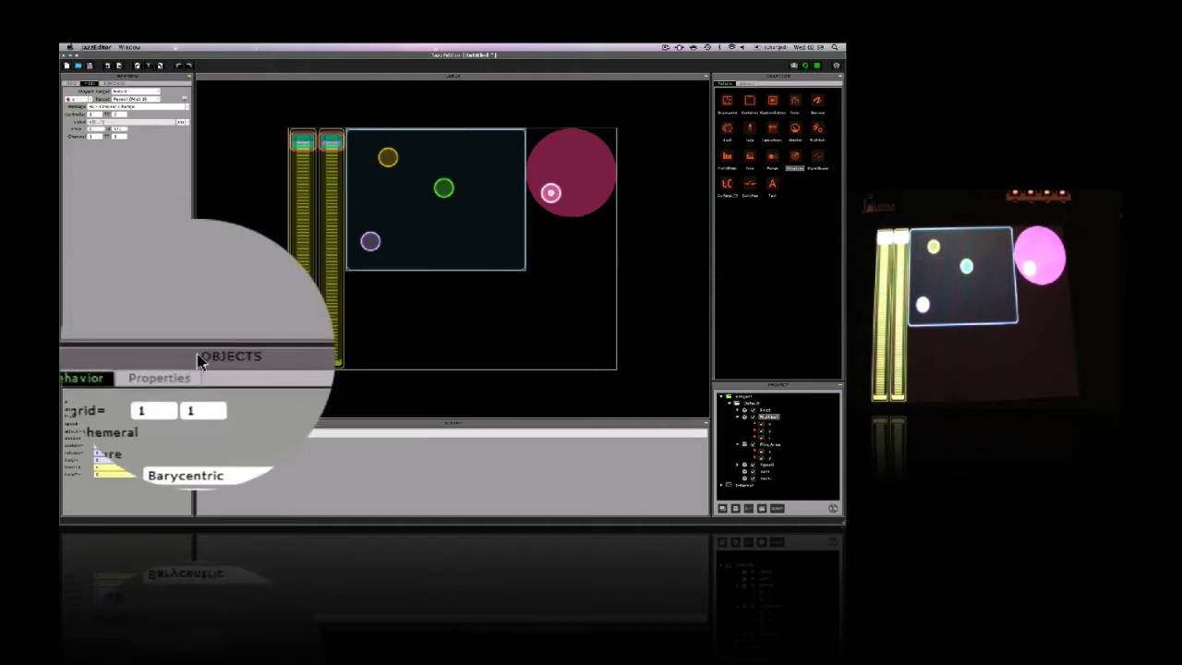
{"action": "left_click", "coordinate": [109, 362]}
{"action": "left_click_drag", "start_coordinate": [197, 377], "coordinate": [98, 377]}
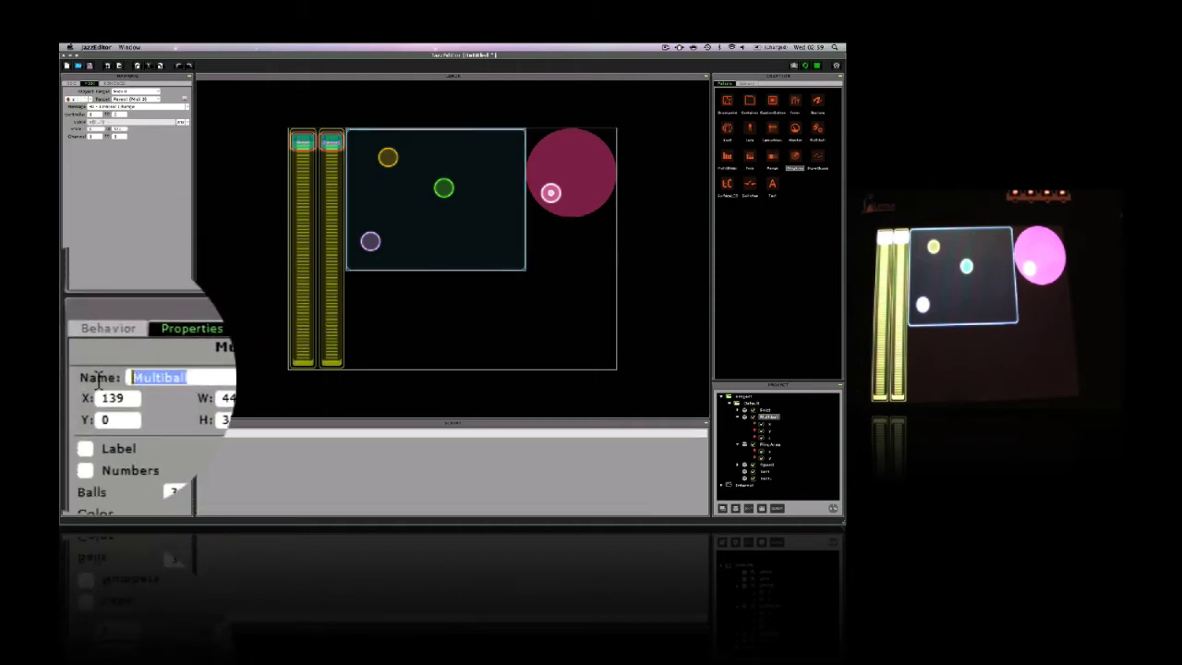
{"action": "left_click", "coordinate": [198, 376]}
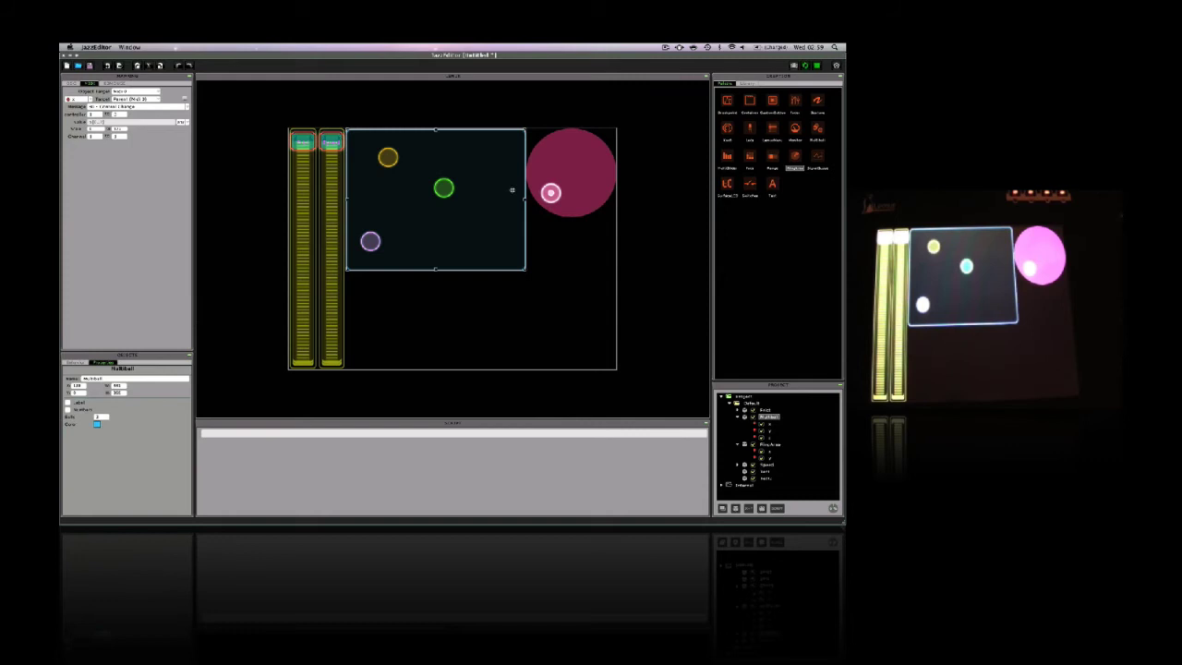
{"action": "left_click", "coordinate": [545, 186]}
{"action": "left_click", "coordinate": [80, 362]}
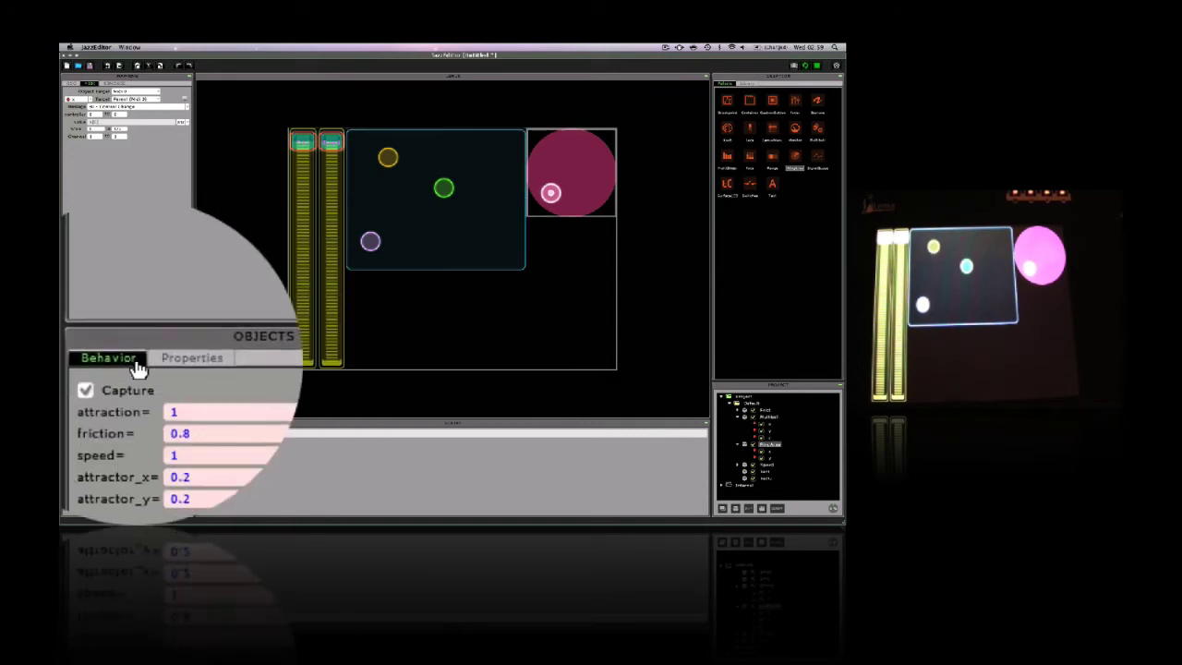
{"action": "left_click_drag", "start_coordinate": [206, 340], "coordinate": [154, 342]}
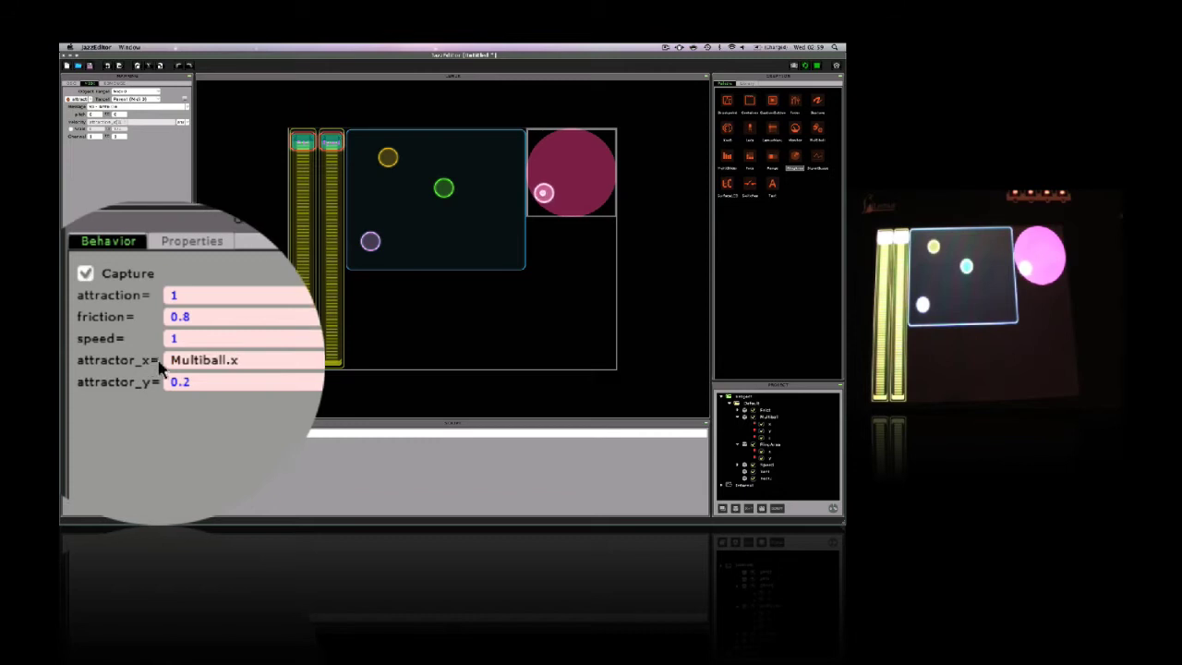
{"action": "left_click_drag", "start_coordinate": [171, 381], "coordinate": [221, 381]}
{"action": "type", "text": "M"}
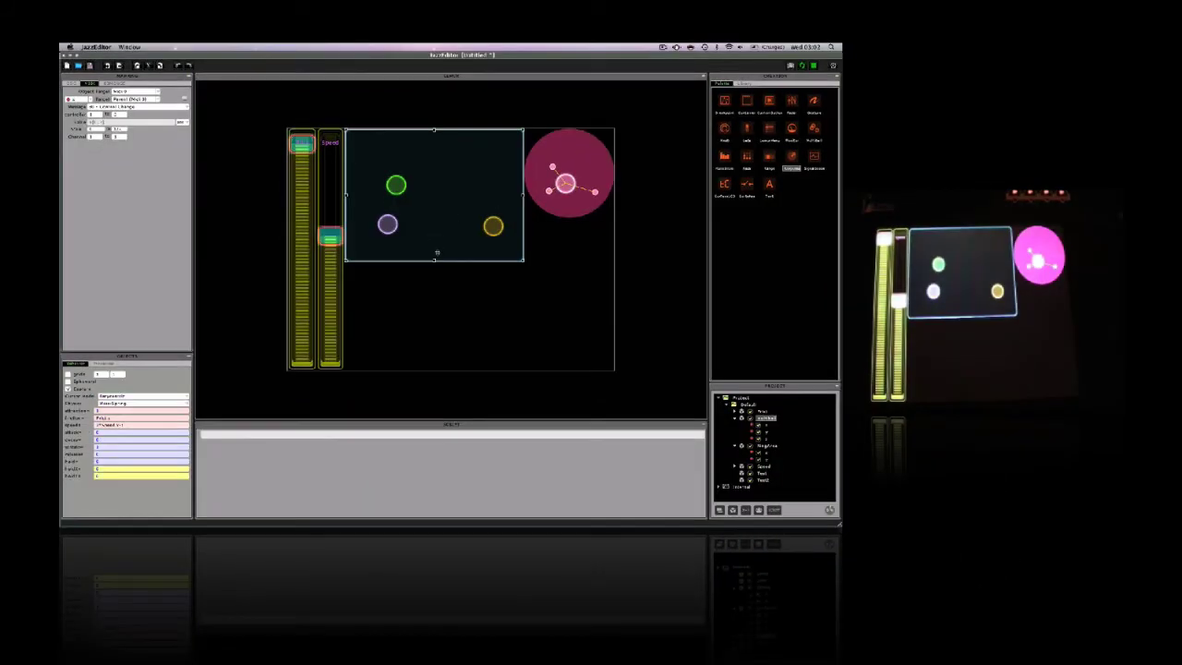
- Extend the Multiball's height downwards and add a second RingArea directly below the first one
{"action": "left_click_drag", "start_coordinate": [433, 262], "coordinate": [433, 321]}
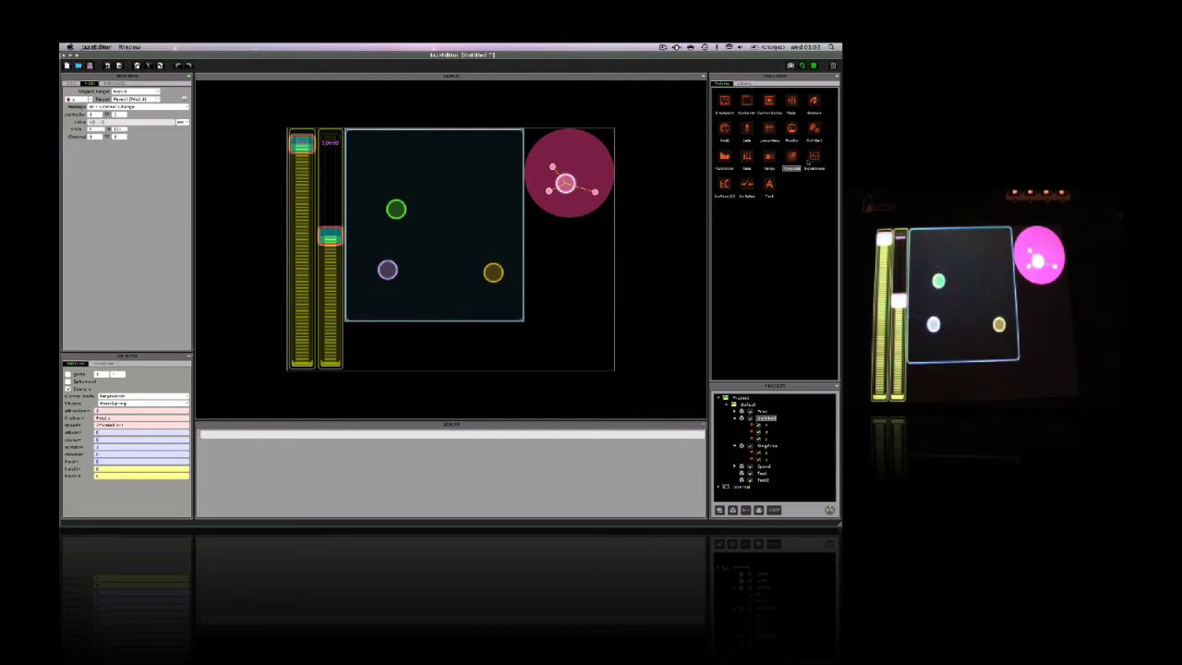
{"action": "left_click_drag", "start_coordinate": [791, 159], "coordinate": [632, 305]}
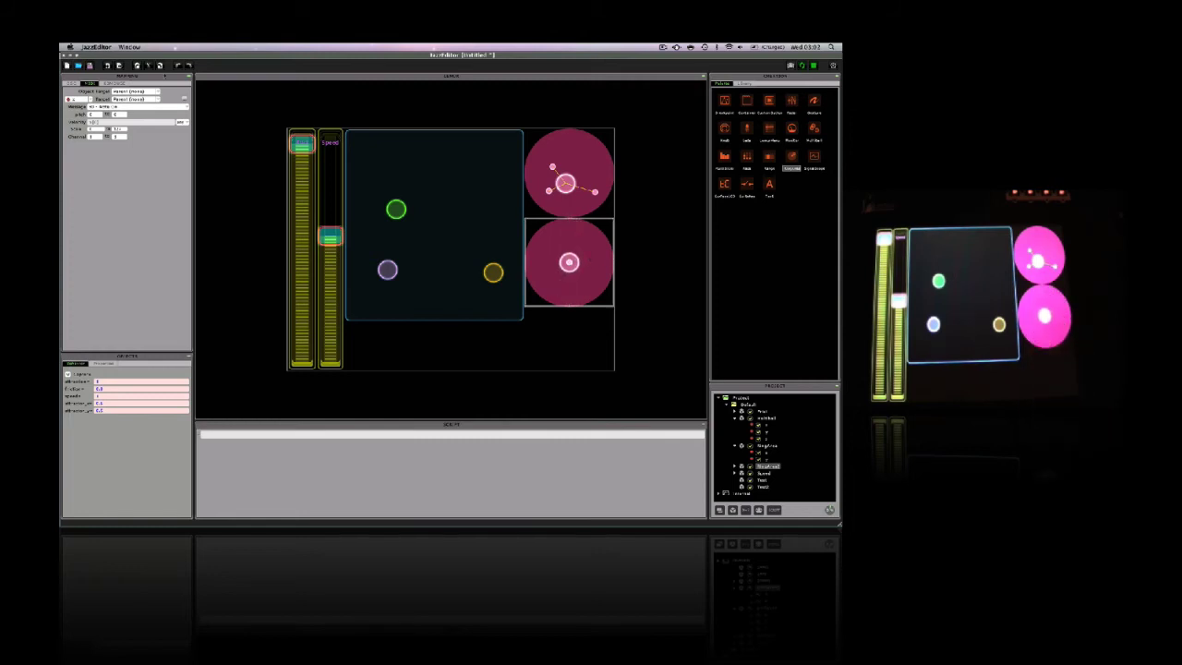
- Map the second RingArea's x and y to the Midi 0 target with Control Change messages
{"action": "left_click", "coordinate": [144, 91]}
{"action": "left_click", "coordinate": [127, 105]}
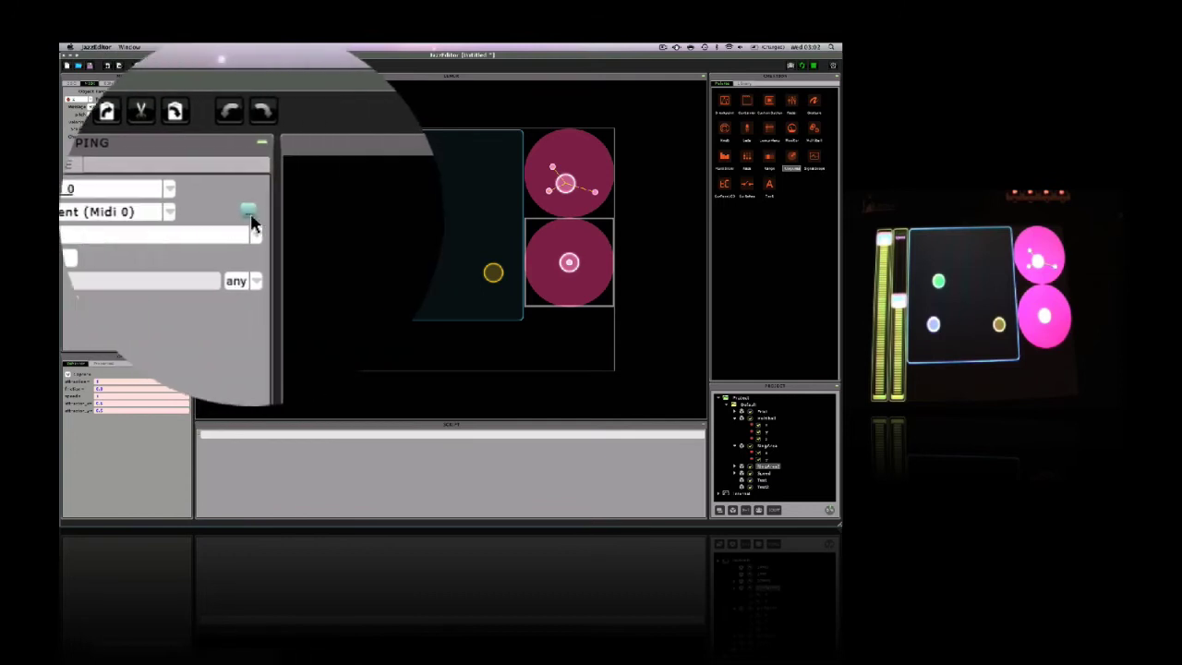
{"action": "left_click", "coordinate": [72, 99]}
{"action": "left_click", "coordinate": [74, 112]}
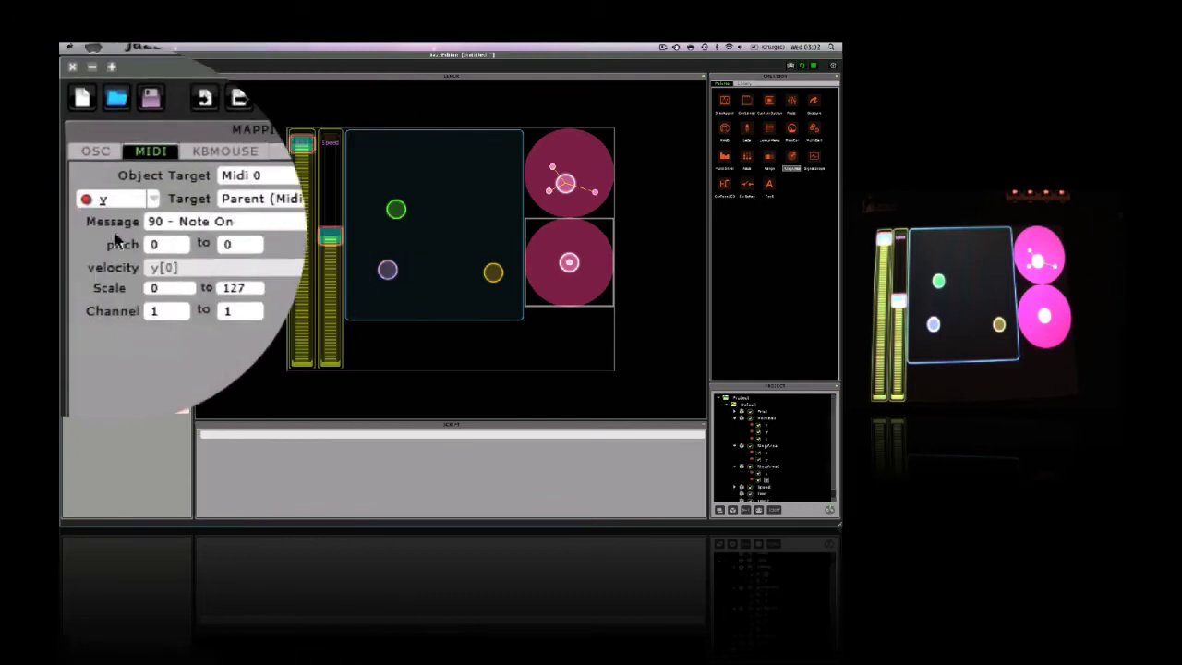
{"action": "left_click", "coordinate": [184, 99]}
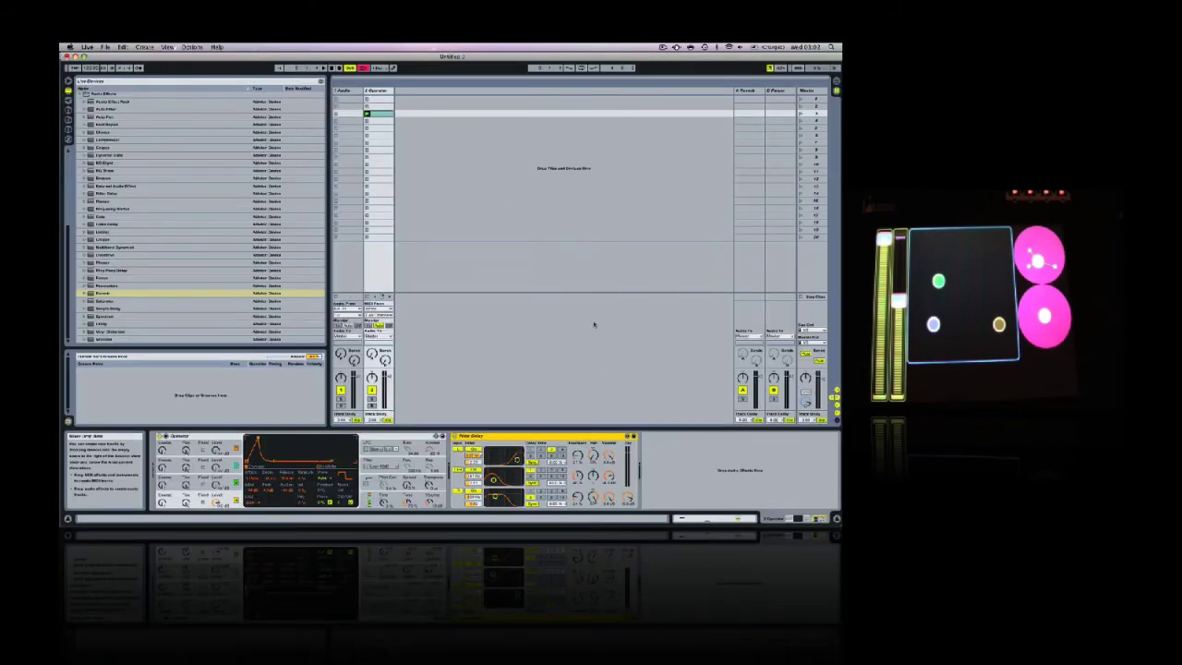
- Add a Utility effect after Filter Delay on the Operator track and MIDI-map its Panorama to the second RingArea's x
{"action": "left_click", "coordinate": [166, 323]}
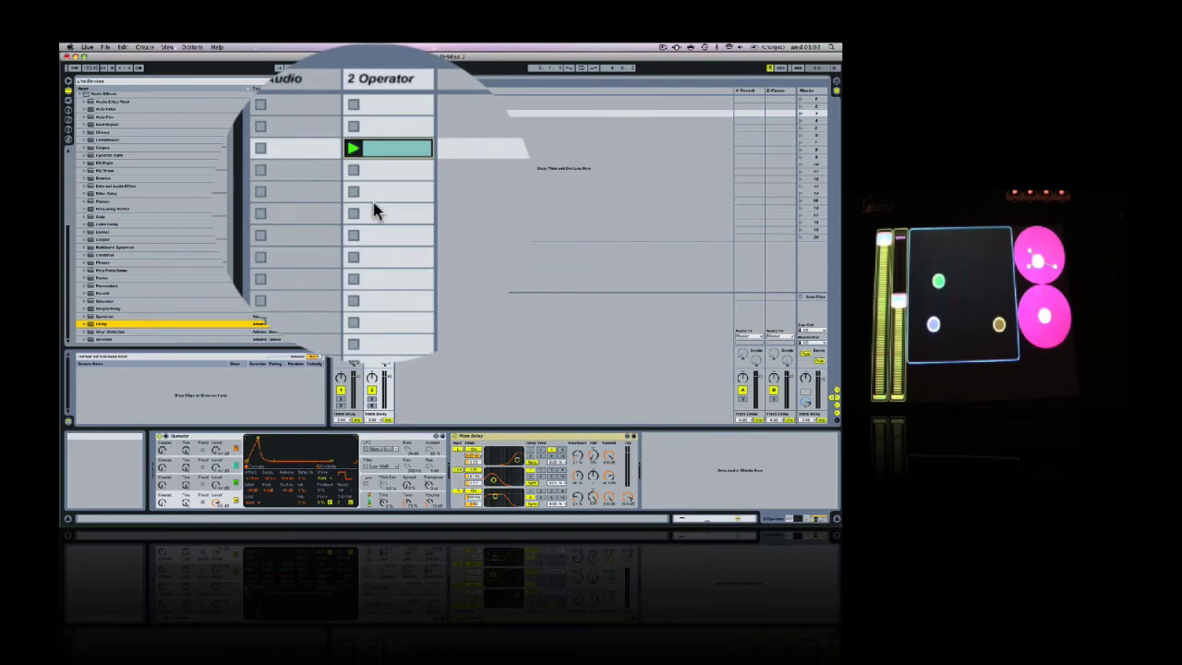
{"action": "left_click_drag", "start_coordinate": [373, 211], "coordinate": [373, 210]}
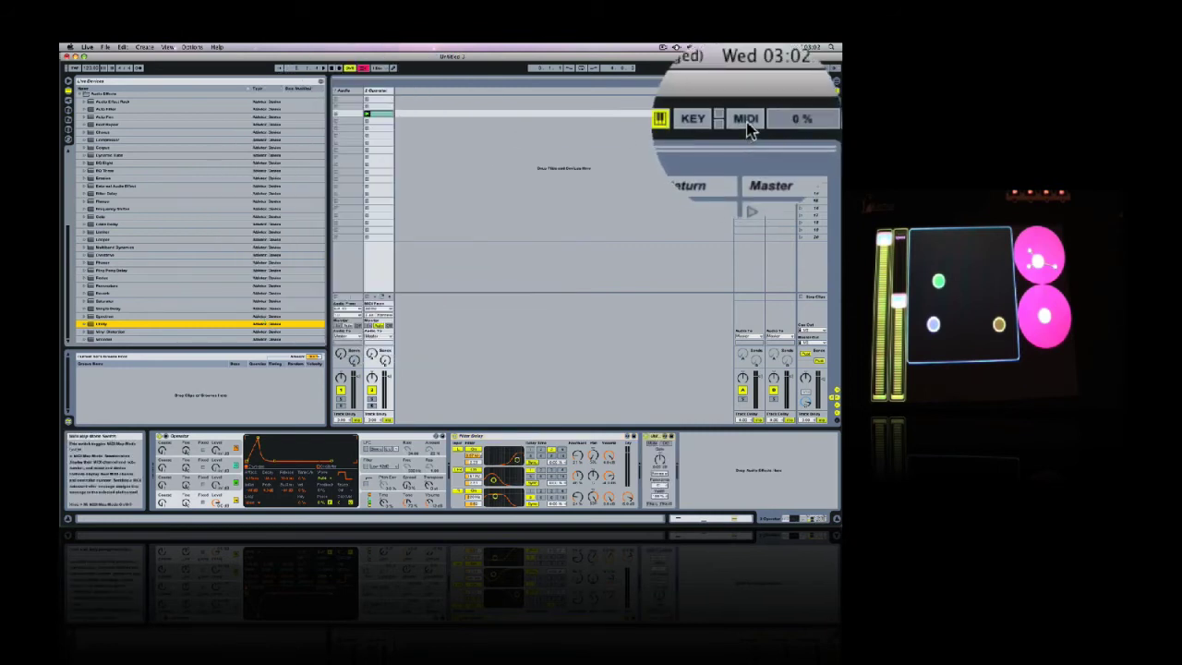
{"action": "left_click", "coordinate": [785, 68]}
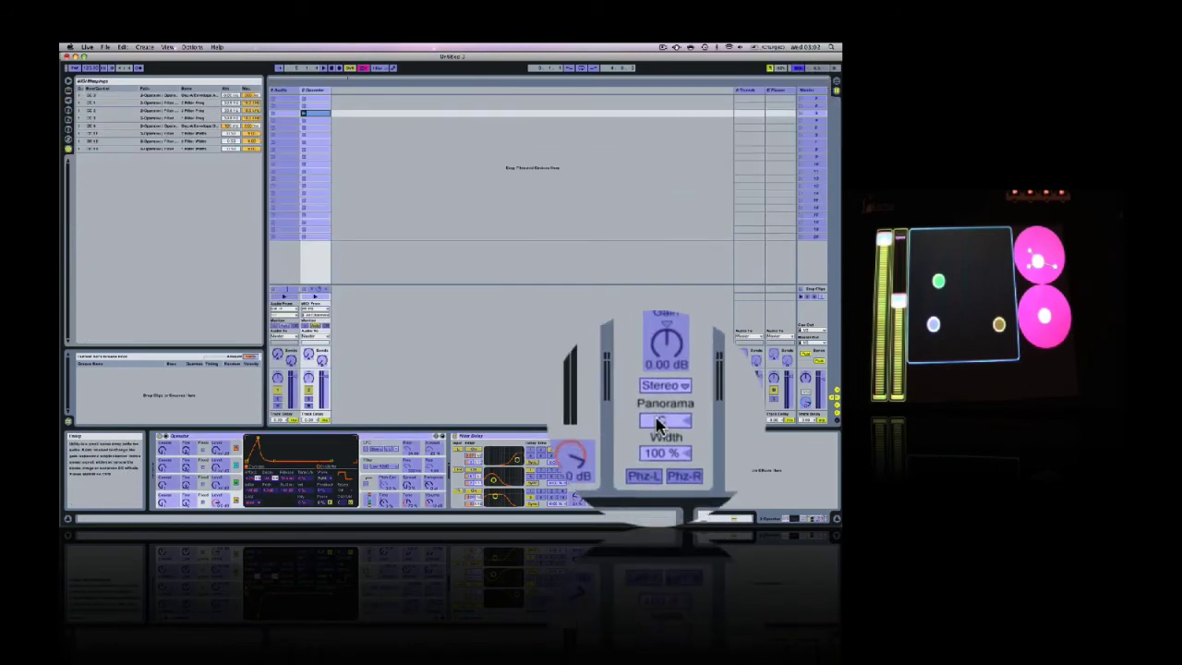
{"action": "left_click", "coordinate": [658, 423]}
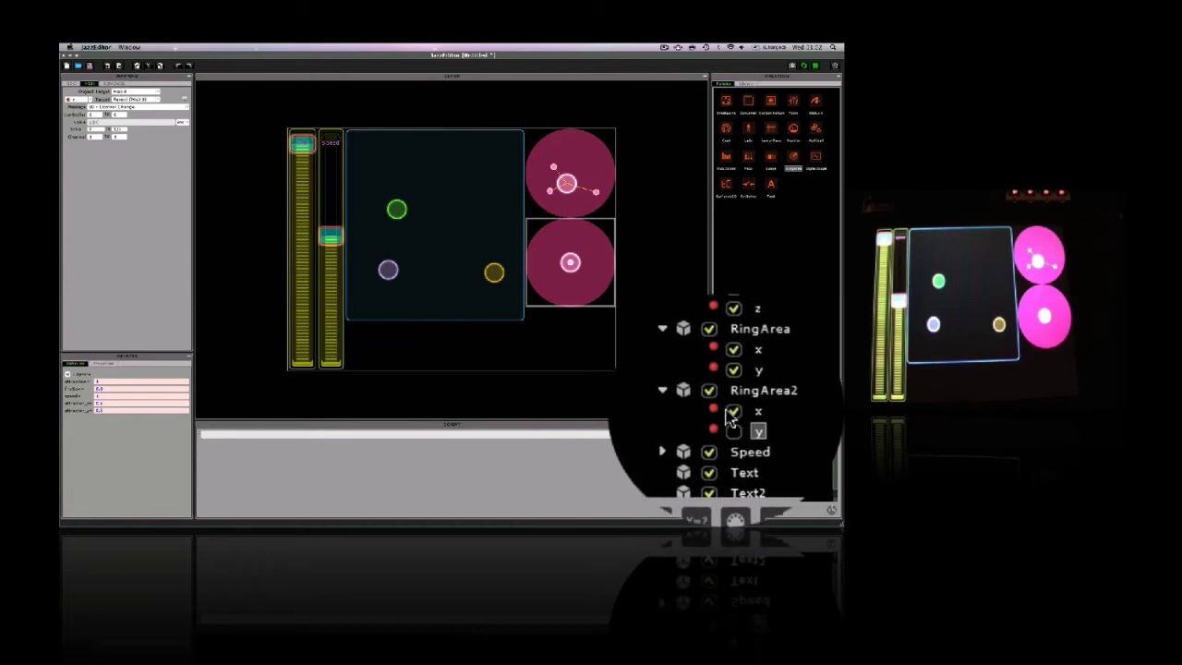
- Isolate the second RingArea's y output and MIDI-map it in Live to the Utility Gain, with a minimum of -3.5 dB
{"action": "left_click", "coordinate": [759, 472]}
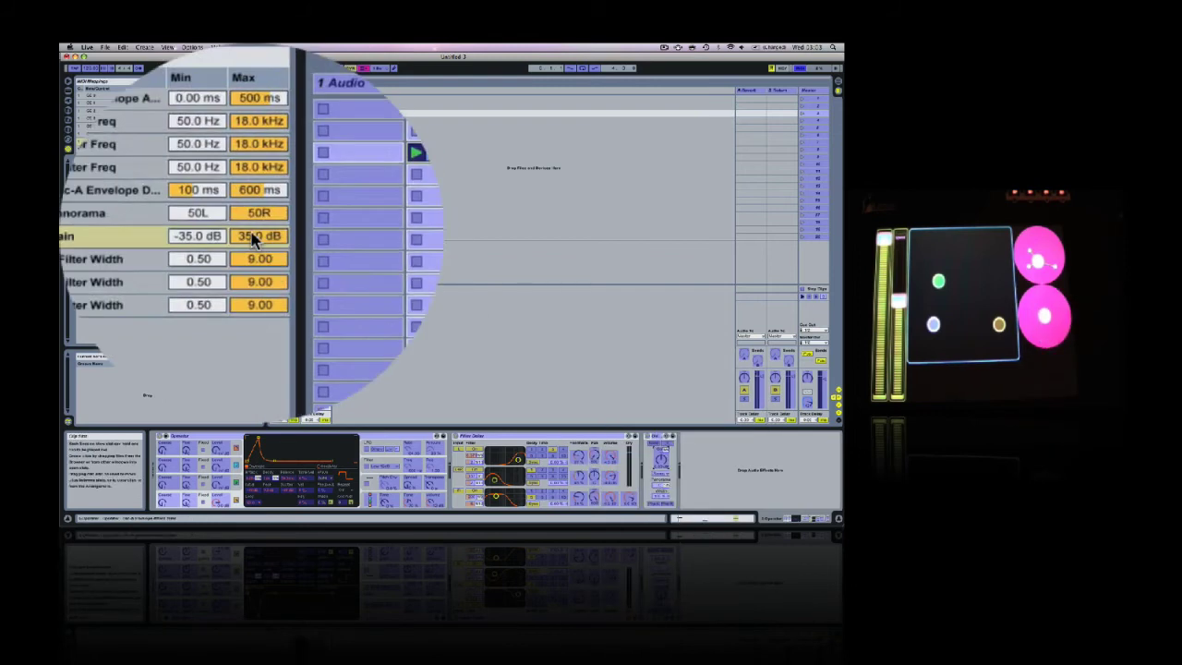
{"action": "left_click", "coordinate": [230, 134]}
{"action": "left_click", "coordinate": [252, 238]}
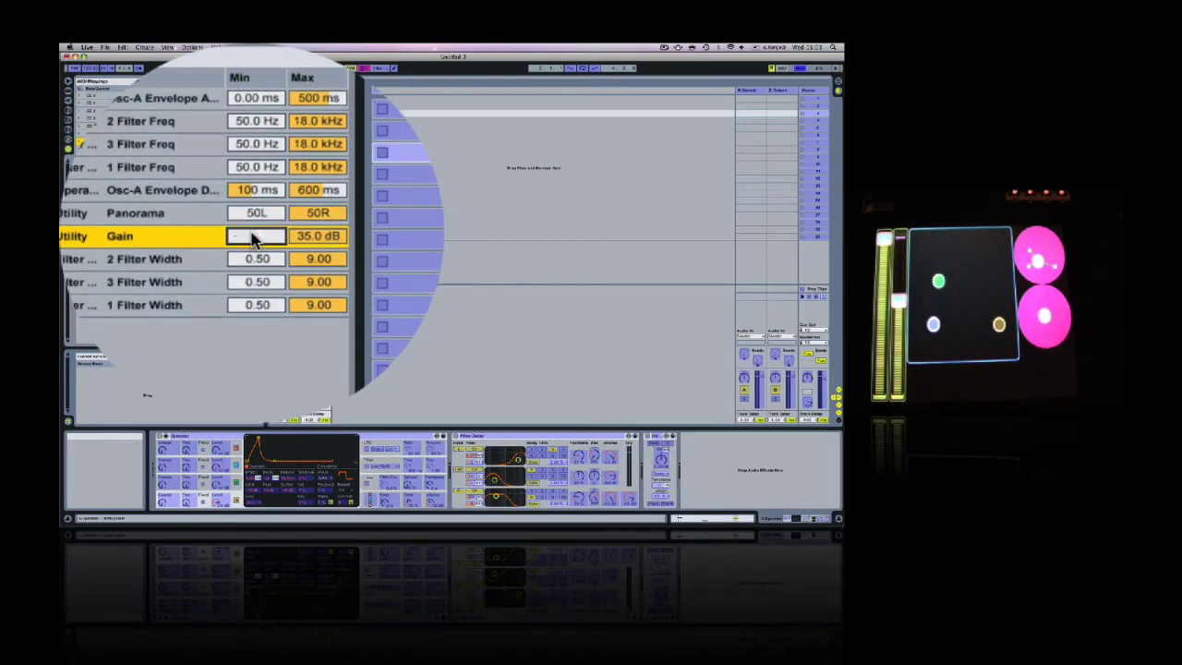
{"action": "type", "text": "-3.5"}
{"action": "key", "text": "Return"}
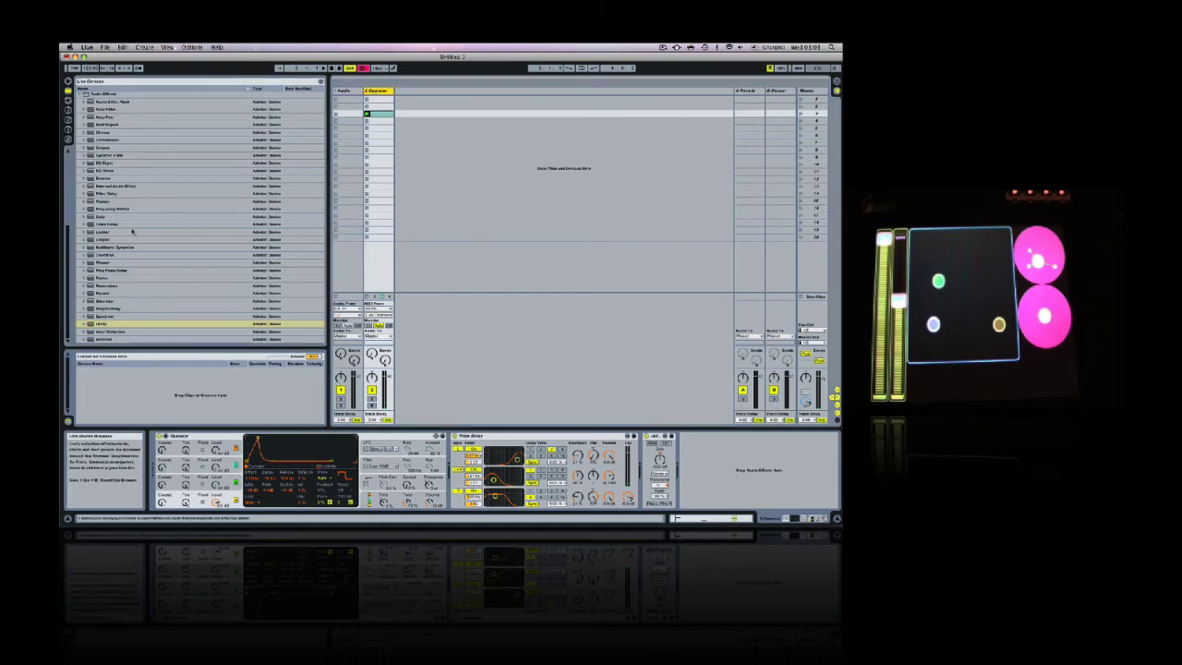
- Add a Reverb effect to return track A and select its Dry/Wet control
{"action": "left_click", "coordinate": [175, 295]}
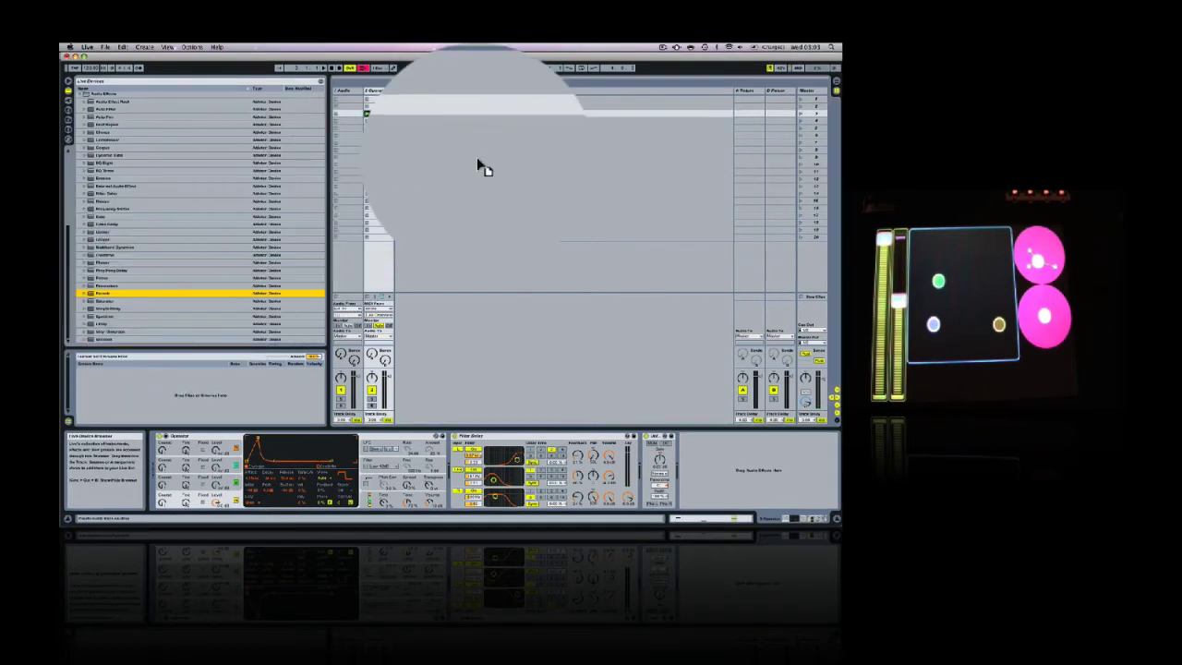
{"action": "left_click_drag", "start_coordinate": [720, 159], "coordinate": [748, 90]}
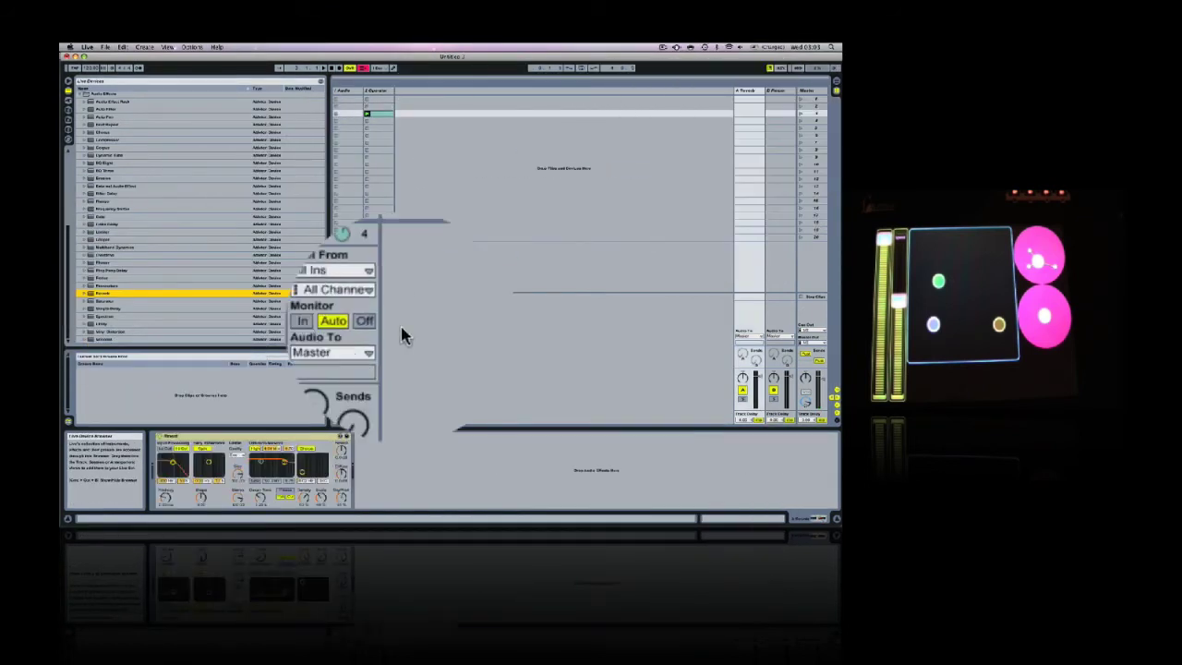
{"action": "left_click", "coordinate": [338, 457]}
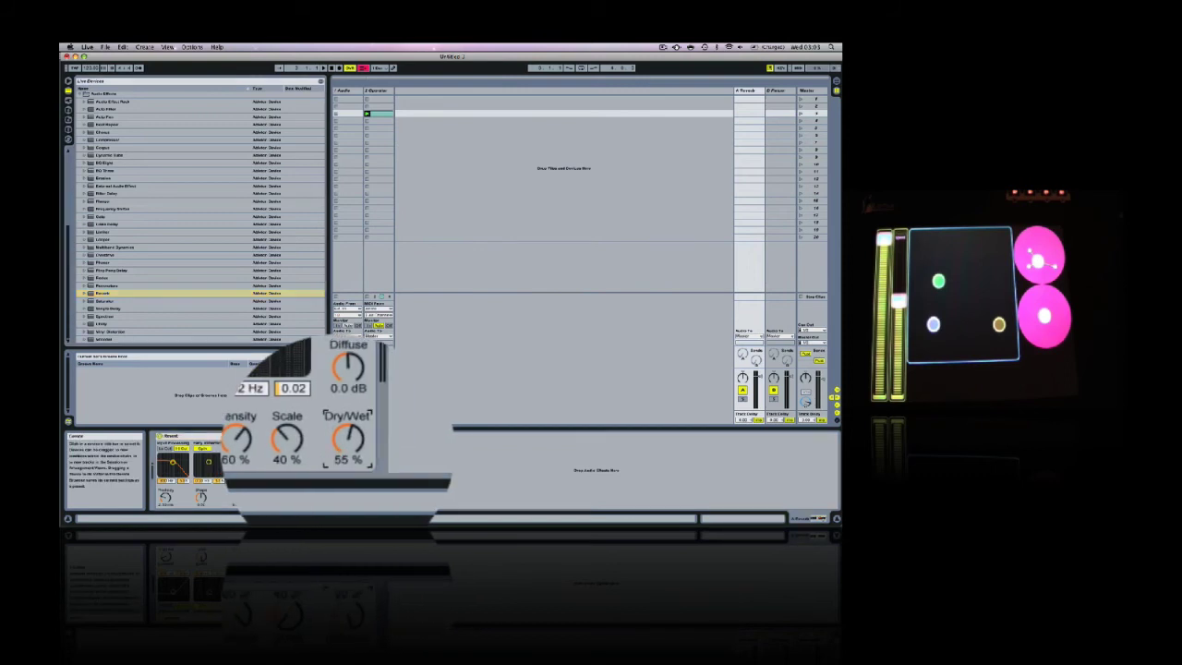
- MIDI-map the Operator track's Send A to the second RingArea and leave MIDI map mode
{"action": "left_click", "coordinate": [380, 89]}
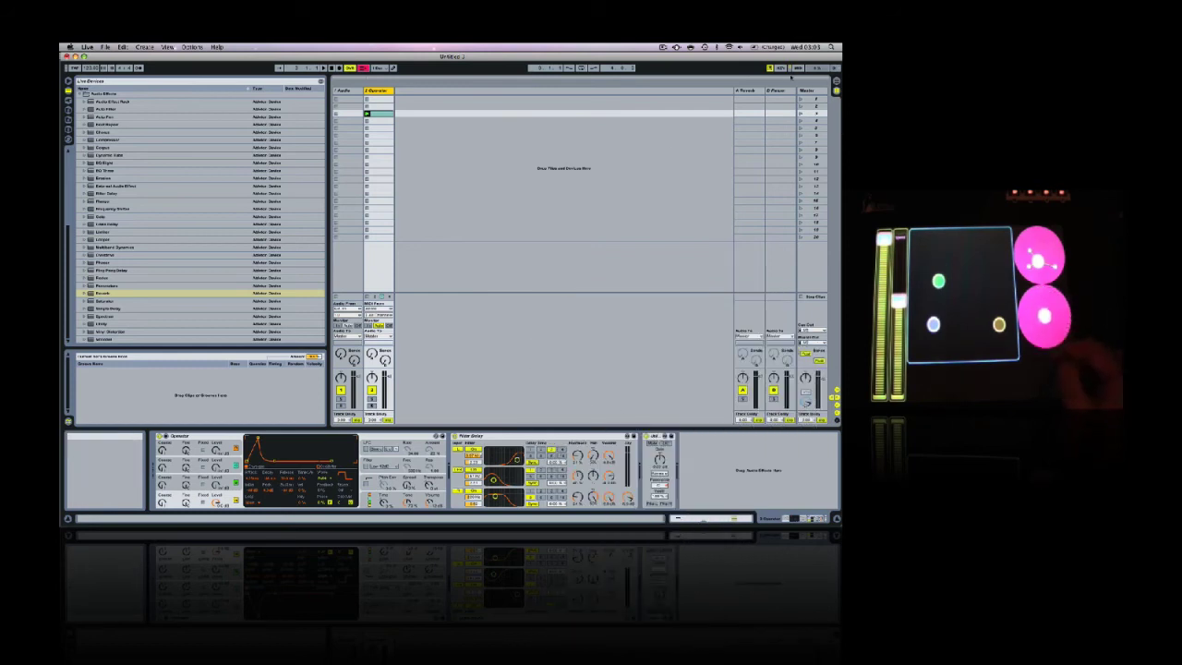
{"action": "left_click", "coordinate": [780, 67]}
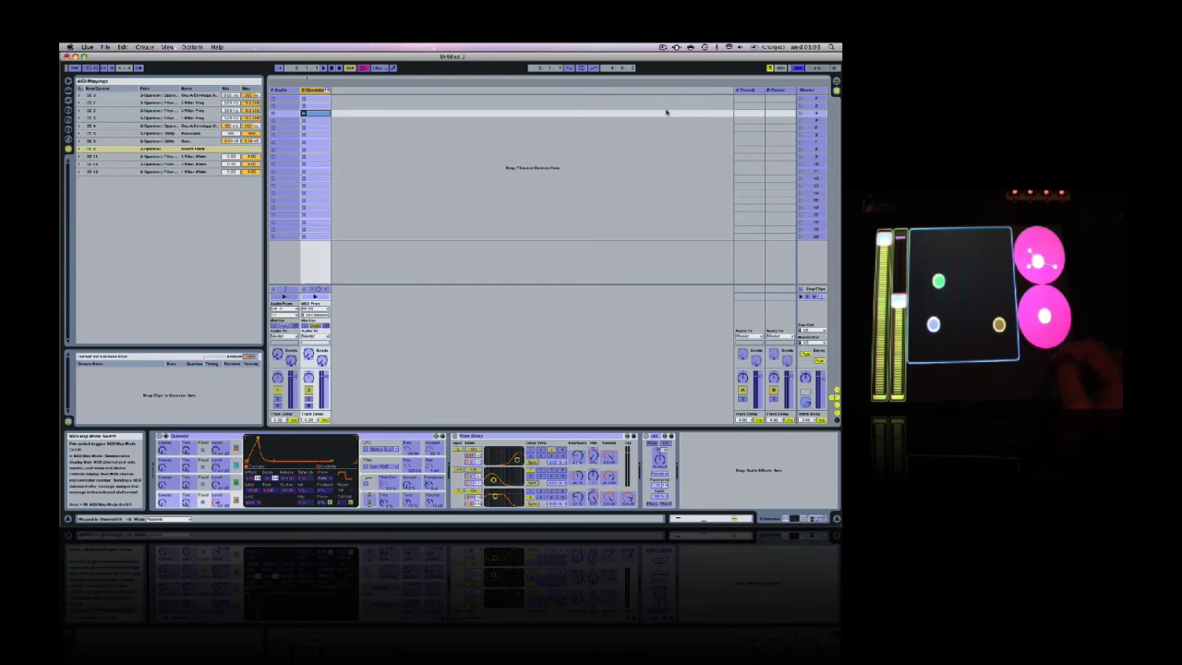
{"action": "left_click", "coordinate": [310, 362]}
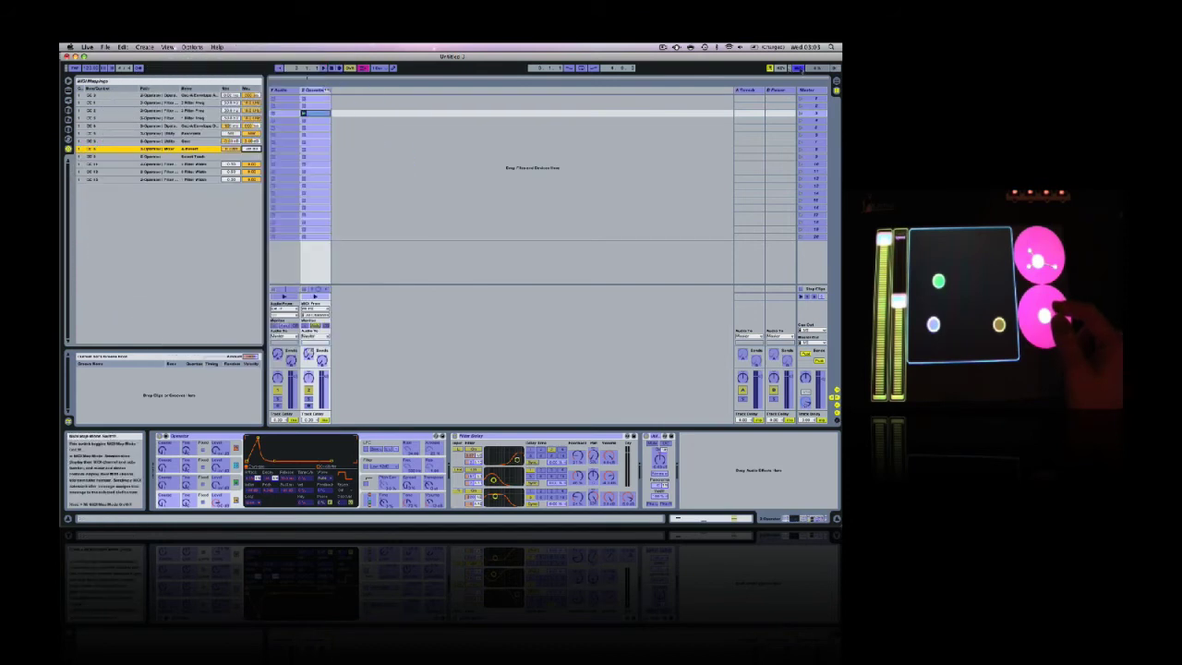
{"action": "left_click", "coordinate": [781, 68]}
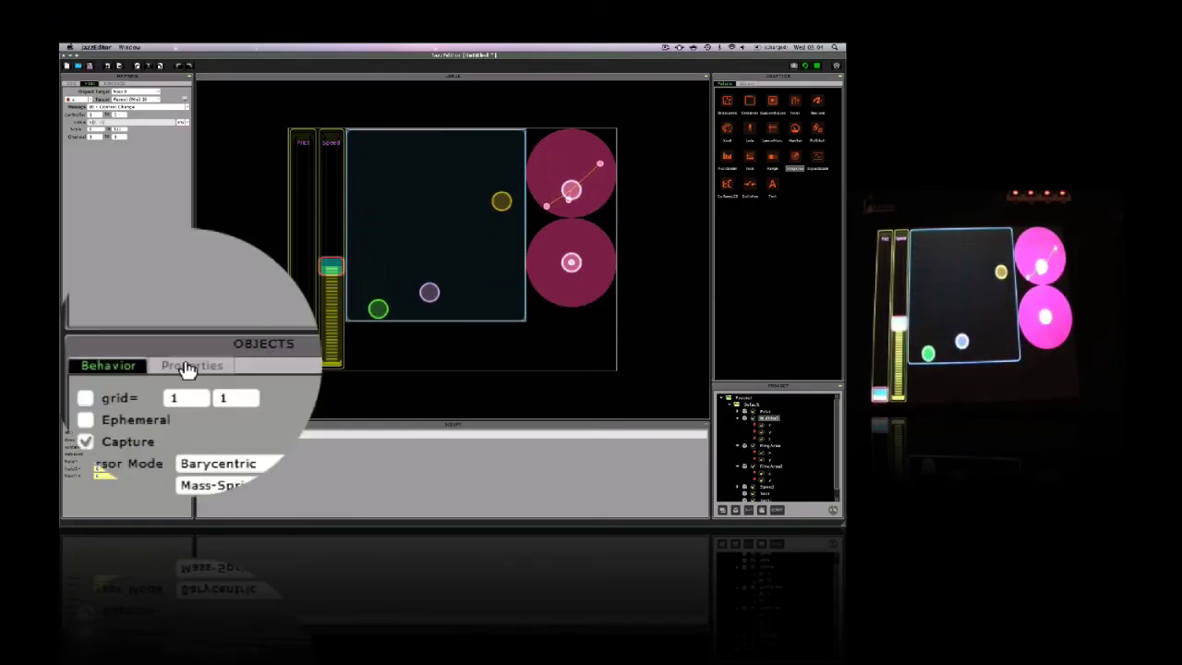
- Turn on the ball numbers for the Multiball object
{"action": "left_click", "coordinate": [104, 364]}
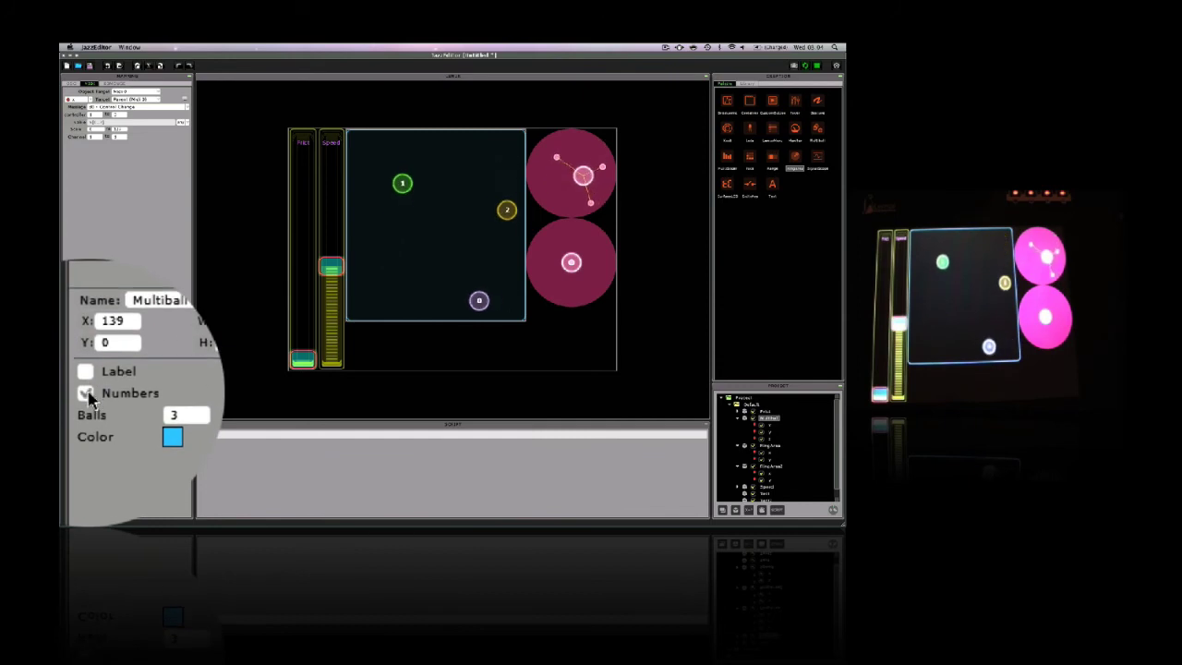
{"action": "left_click", "coordinate": [86, 404]}
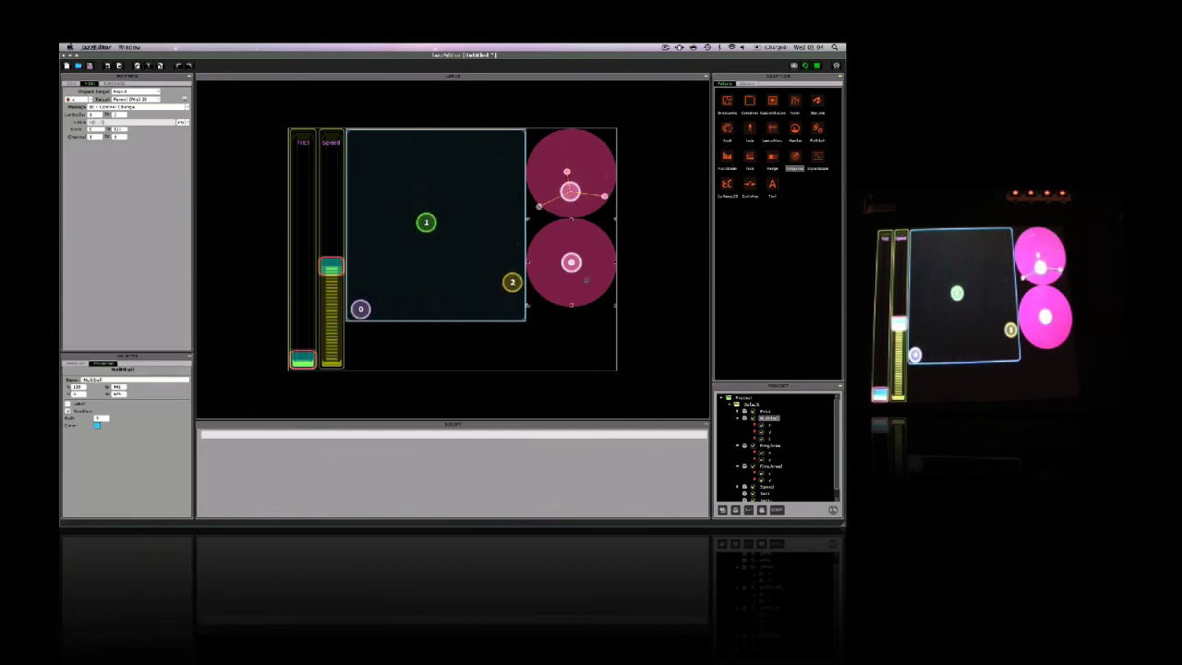
- Set the second RingArea's attractor_x to Multiball.x[0], using the Multiball's object name
{"action": "left_click", "coordinate": [587, 278]}
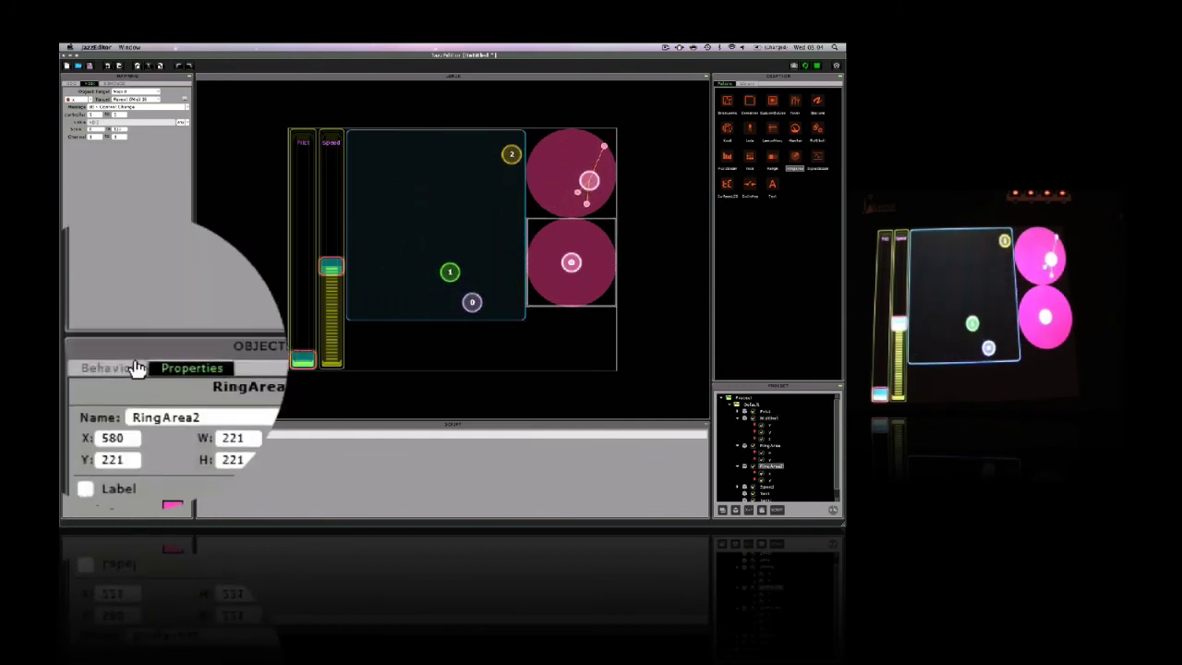
{"action": "left_click", "coordinate": [82, 363]}
{"action": "left_click_drag", "start_coordinate": [111, 403], "coordinate": [91, 401]}
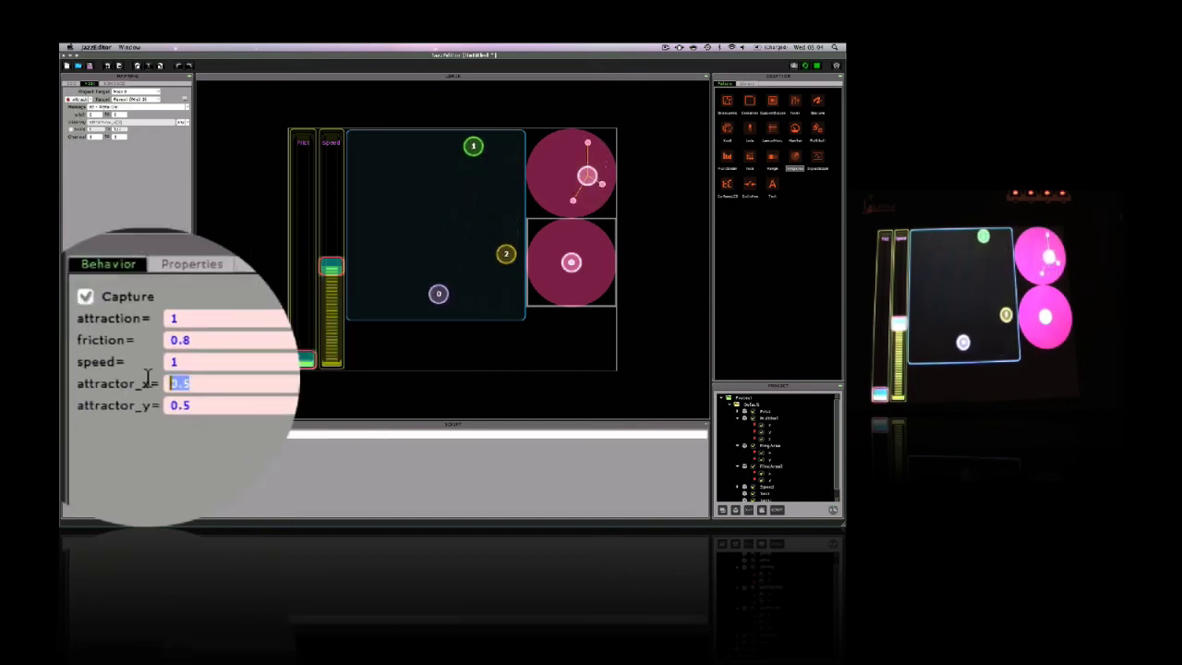
{"action": "left_click", "coordinate": [432, 285]}
{"action": "left_click", "coordinate": [106, 362]}
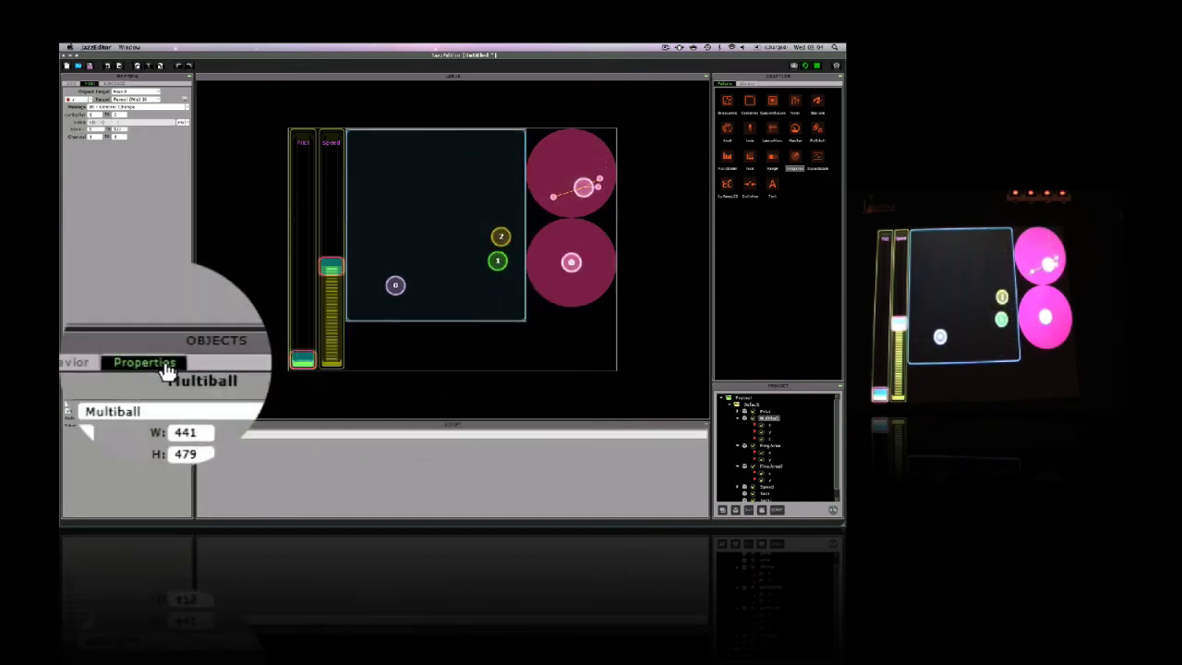
{"action": "left_click_drag", "start_coordinate": [105, 379], "coordinate": [79, 379]}
{"action": "left_click", "coordinate": [562, 257]}
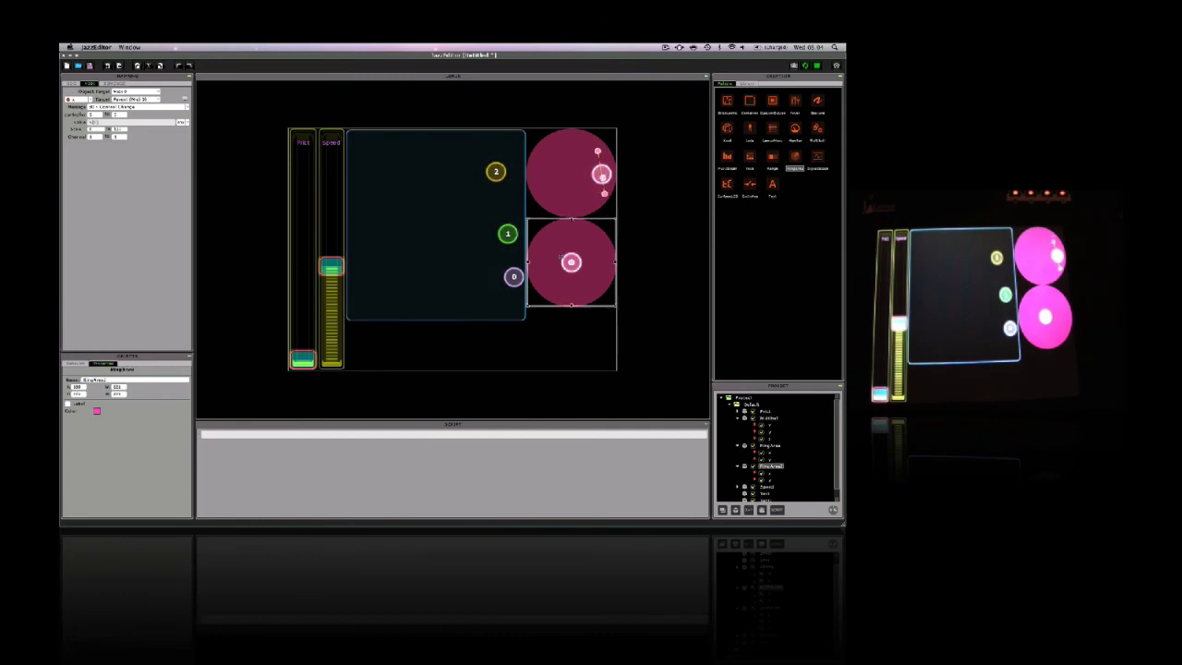
{"action": "left_click", "coordinate": [74, 364]}
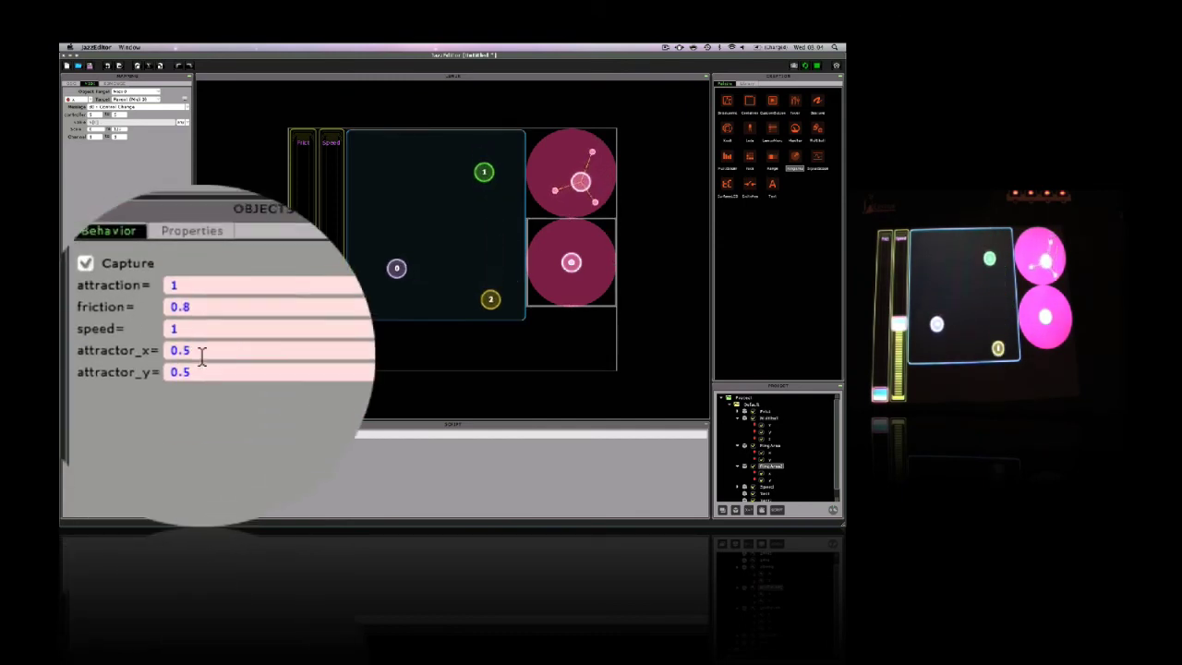
{"action": "left_click_drag", "start_coordinate": [106, 406], "coordinate": [83, 406]}
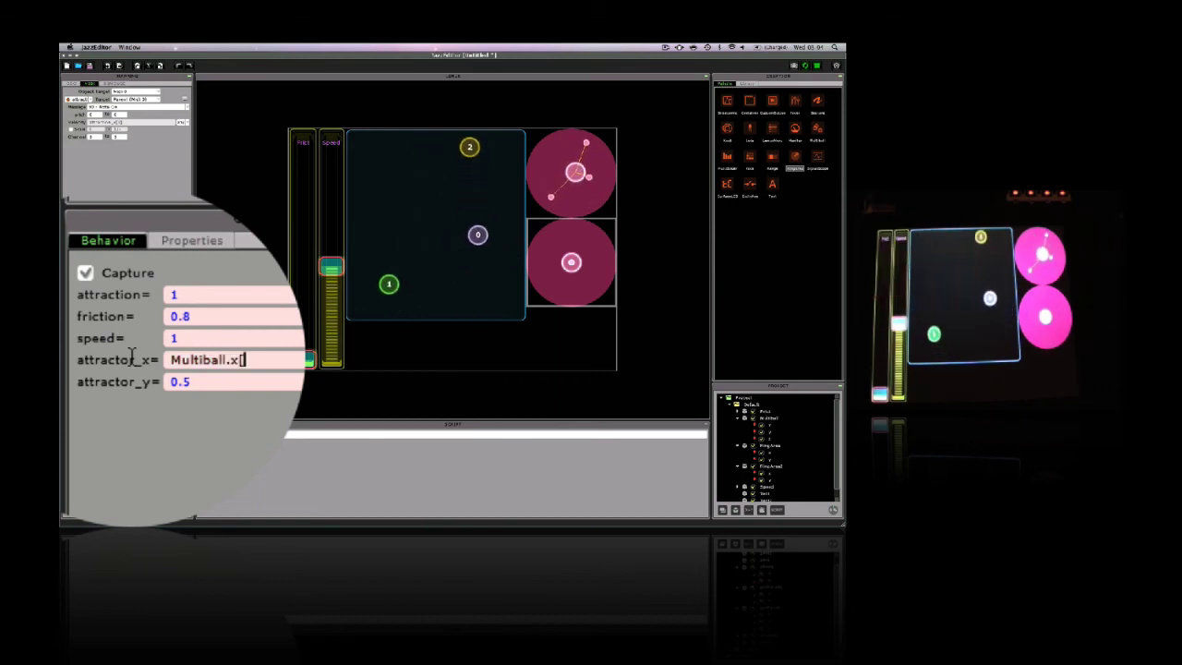
{"action": "type", "text": "]"}
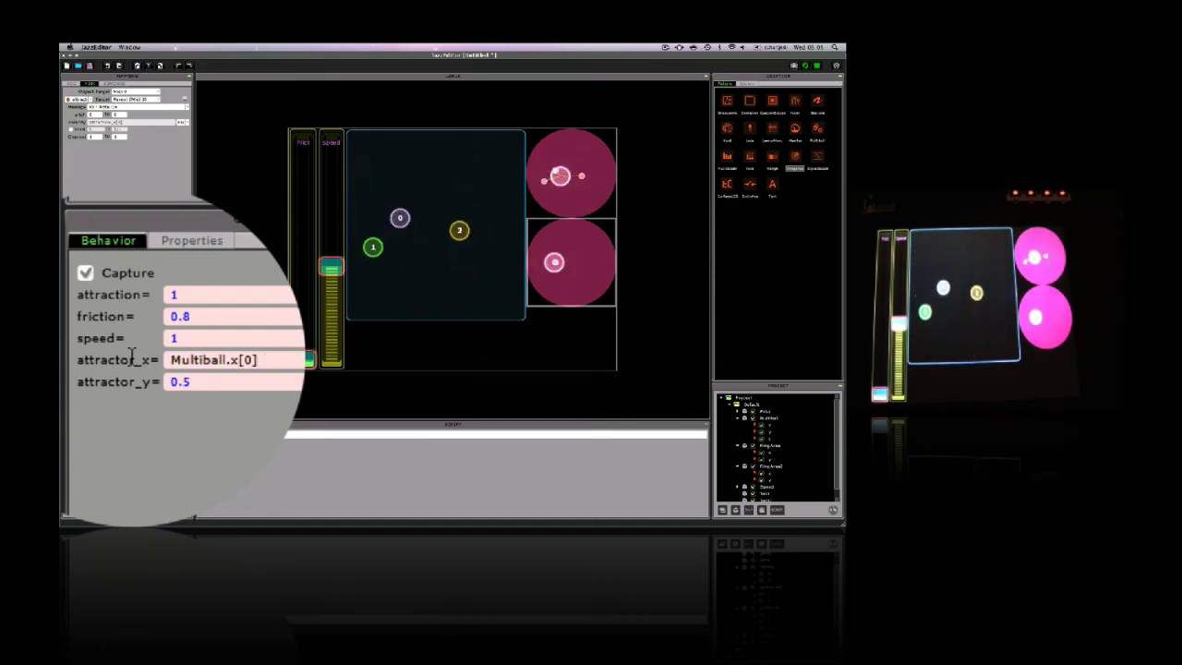
{"action": "key", "text": "Tab"}
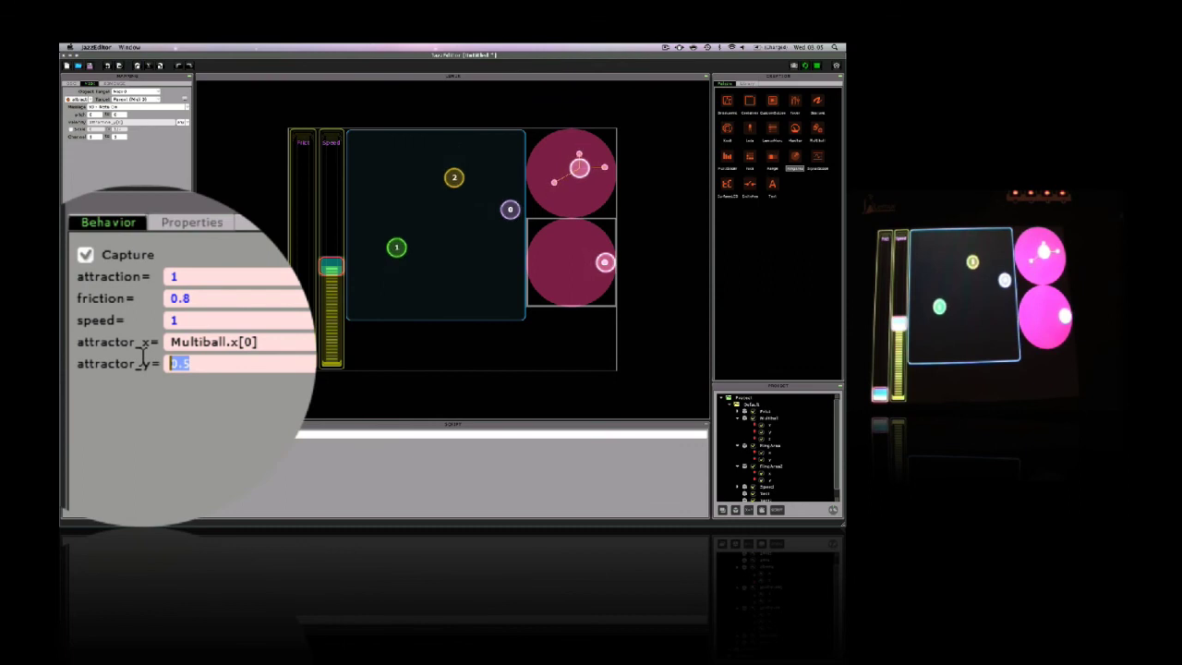